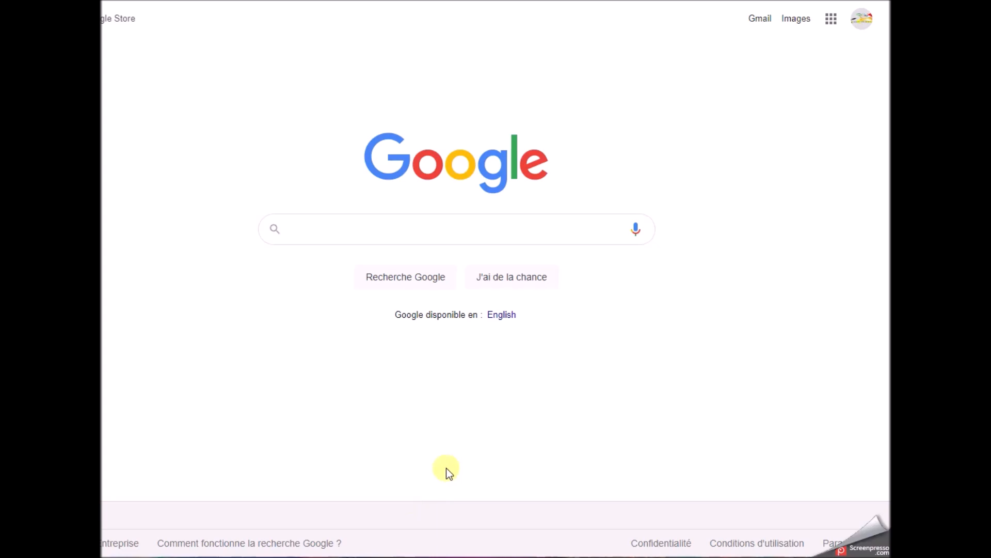
Step: Search Google for Kleki and open the Kleki - Paint Tool website
click(334, 234)
text(Kleki)
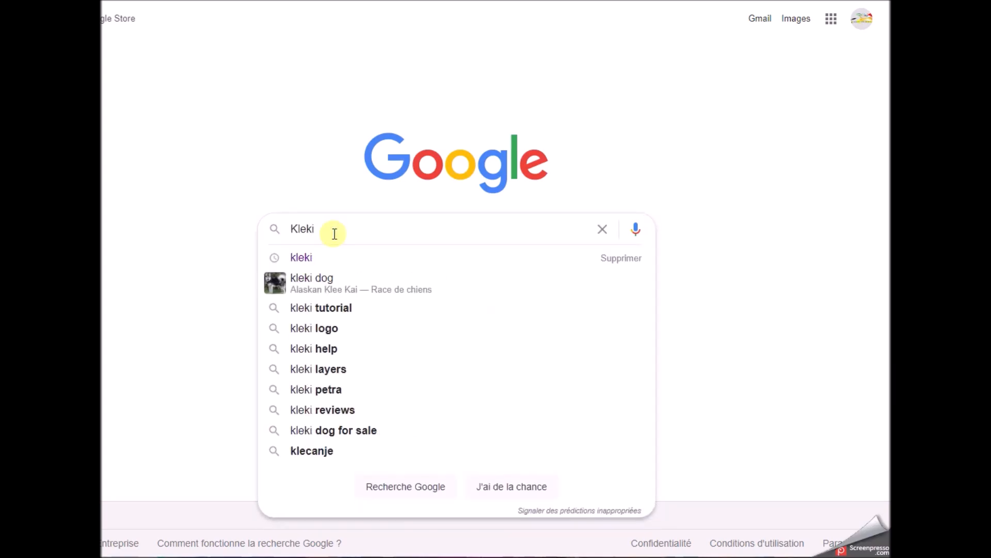
key(Return)
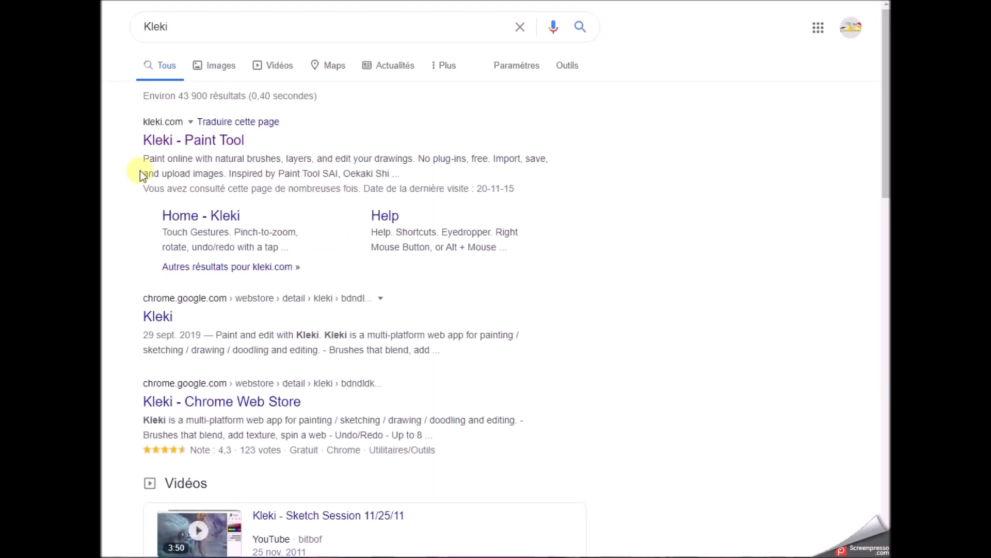
click(203, 146)
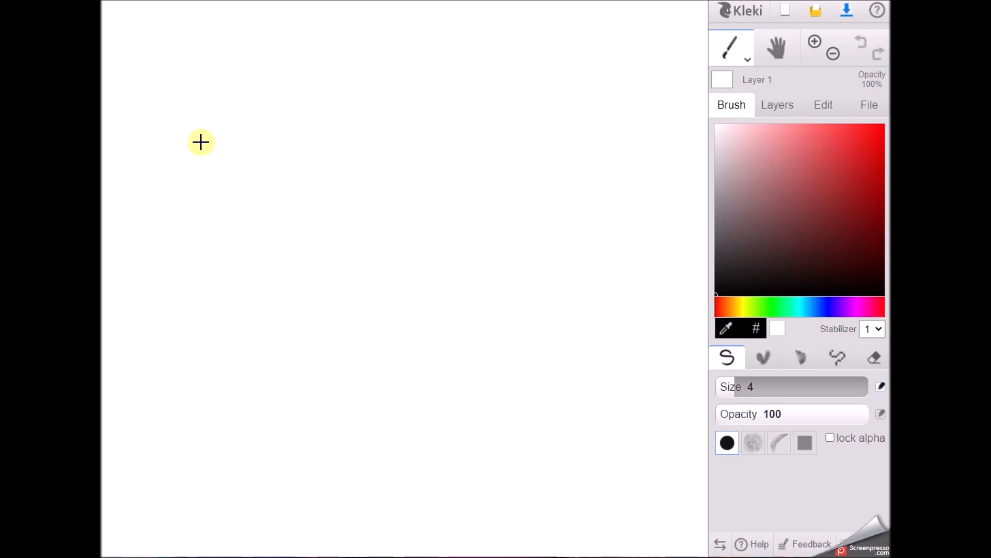
Step: Draw freehand scribbles on the canvas in black, red and green with the size 4 brush at 100 opacity
click(729, 54)
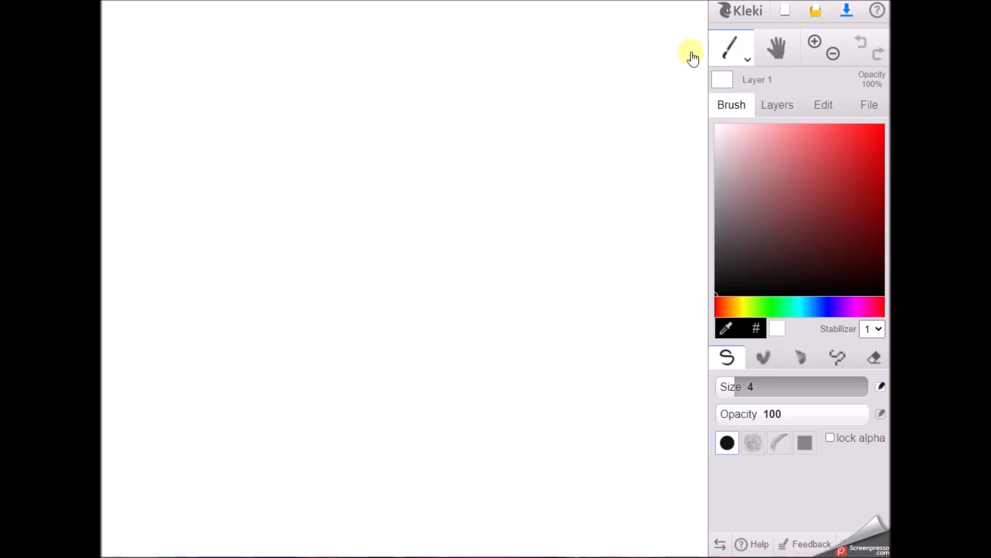
mouse_move(168, 108)
mouse_down()
mouse_move(283, 63)
mouse_move(204, 118)
mouse_move(322, 92)
mouse_move(284, 111)
mouse_move(276, 152)
mouse_move(354, 81)
mouse_move(368, 121)
mouse_move(426, 76)
mouse_move(425, 116)
mouse_move(494, 85)
mouse_move(530, 123)
mouse_move(502, 126)
mouse_move(508, 155)
mouse_move(537, 189)
mouse_move(427, 236)
mouse_move(349, 183)
mouse_move(221, 292)
mouse_move(204, 217)
mouse_move(234, 233)
mouse_up()
click(877, 141)
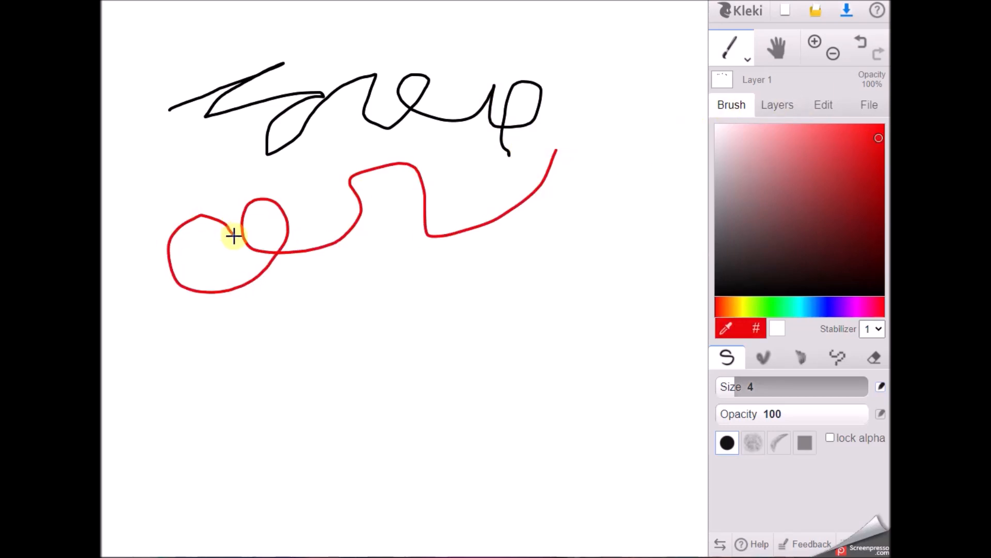
click(771, 306)
mouse_move(602, 118)
mouse_down()
mouse_move(580, 274)
mouse_move(480, 192)
mouse_move(377, 249)
mouse_up()
mouse_move(436, 267)
mouse_down()
mouse_move(299, 235)
mouse_move(333, 231)
mouse_up()
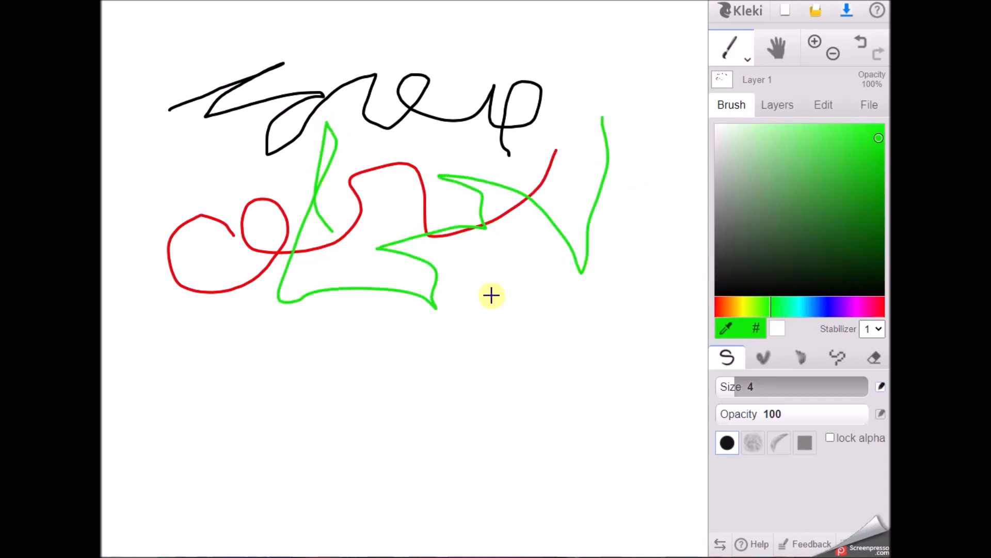
Step: Draw thicker green strokes, increasing the brush size up to 29, and add a faint one at opacity 5
drag(730, 391, 754, 387)
mouse_move(634, 74)
mouse_down()
mouse_move(649, 209)
mouse_move(506, 312)
mouse_up()
drag(753, 388, 772, 386)
mouse_move(454, 373)
mouse_down()
mouse_move(288, 339)
mouse_move(224, 375)
mouse_move(222, 310)
mouse_up()
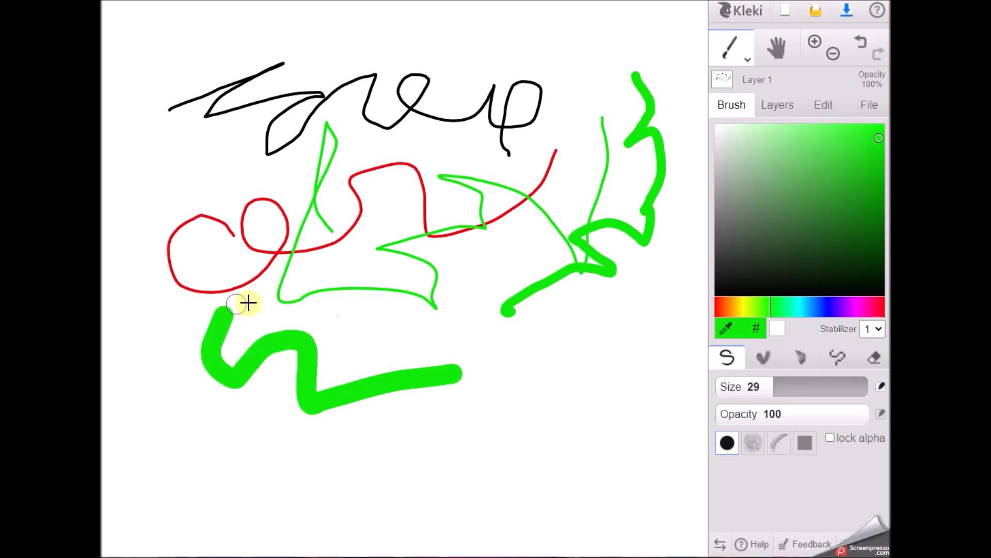
drag(858, 413, 733, 413)
mouse_move(519, 331)
mouse_down()
mouse_move(591, 351)
mouse_move(611, 411)
mouse_move(513, 441)
mouse_move(604, 295)
mouse_move(610, 220)
mouse_move(479, 106)
mouse_move(436, 241)
mouse_move(400, 291)
mouse_up()
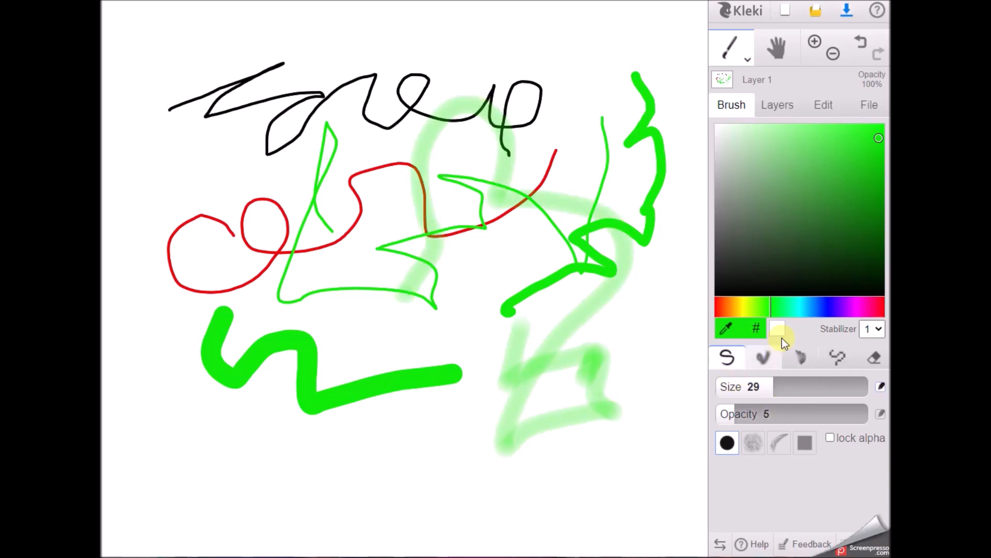
Step: Paint soft blue strokes over the black scribble with the blending brush at size 58, opacity 60 and blending 65
click(765, 358)
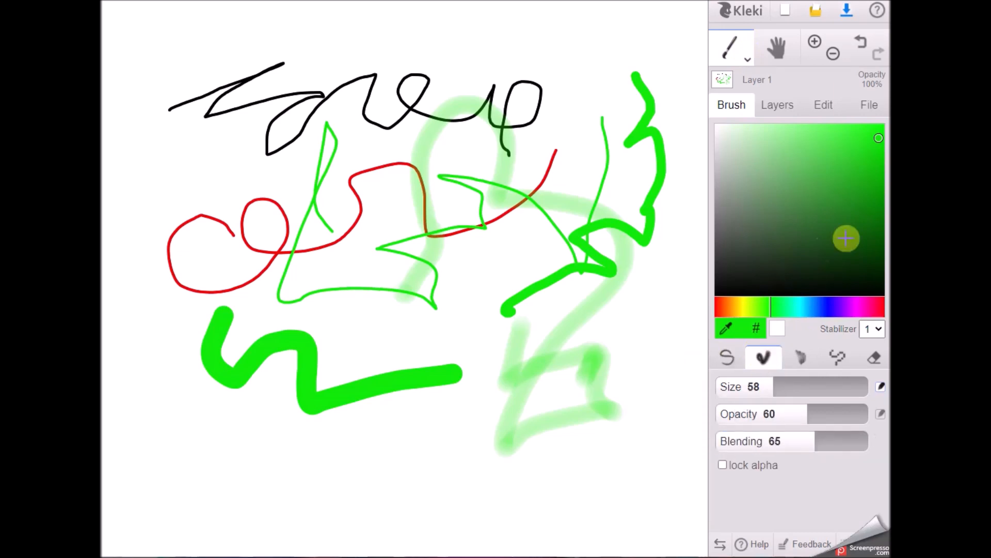
click(832, 310)
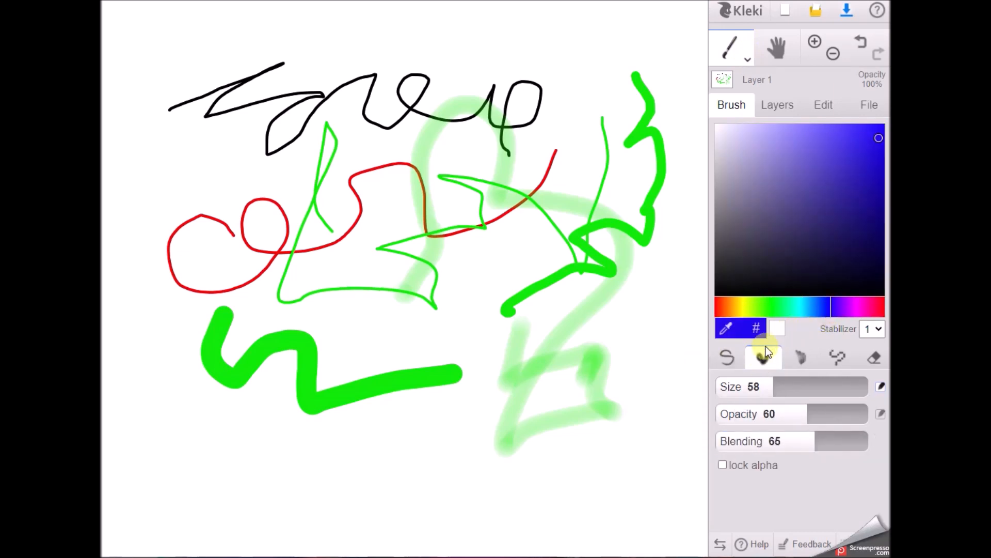
mouse_move(542, 61)
mouse_down()
mouse_move(413, 75)
mouse_move(491, 138)
mouse_move(560, 170)
mouse_up()
mouse_move(236, 68)
mouse_down()
mouse_move(177, 98)
mouse_move(191, 195)
mouse_move(220, 209)
mouse_up()
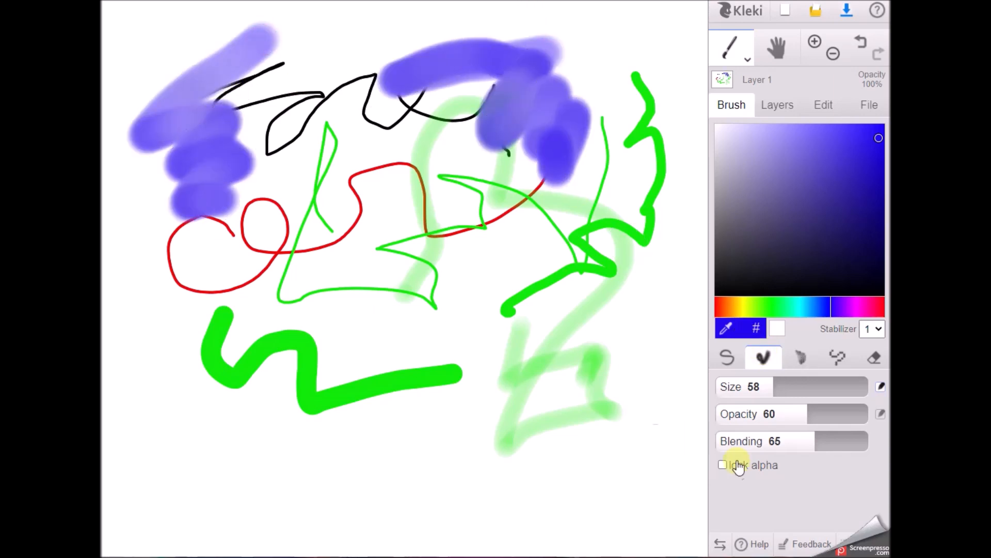
Step: Paint a blue stroke with the blending reduced to 52, and a thin one with the brush size at 5
drag(822, 442, 792, 441)
mouse_move(243, 155)
mouse_down()
mouse_move(272, 172)
mouse_move(312, 222)
mouse_up()
drag(776, 390, 730, 386)
mouse_move(470, 336)
mouse_down()
mouse_move(427, 313)
mouse_move(375, 342)
mouse_move(481, 291)
mouse_move(496, 370)
mouse_move(486, 389)
mouse_up()
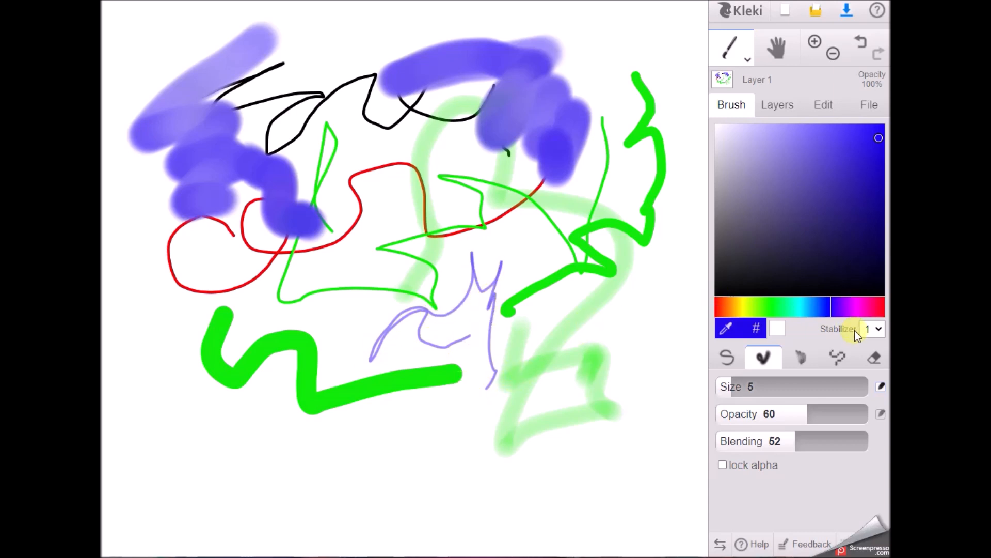
Step: Draw a long pinkish-red line around the lower canvas with the sketchy brush at size 1, opacity 20 and blending 50
click(802, 360)
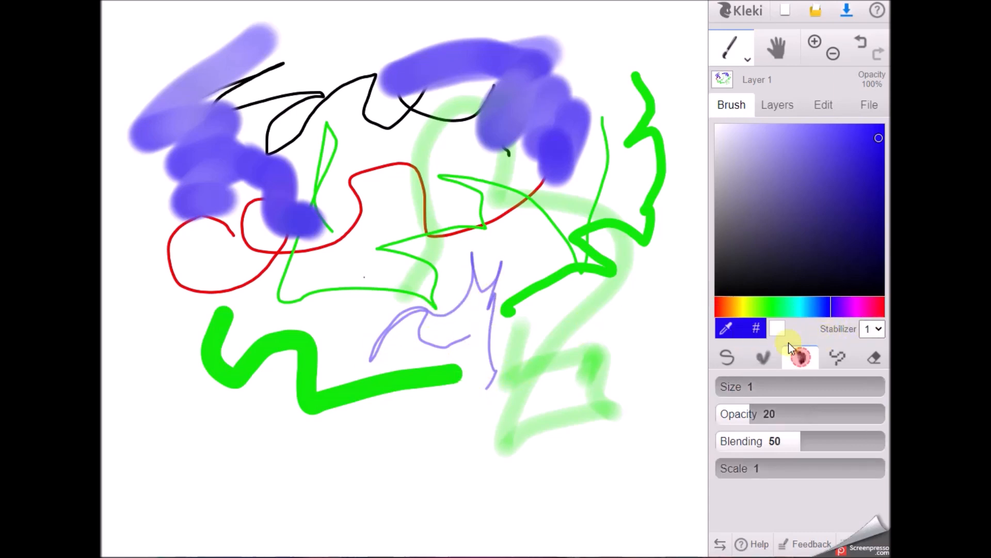
click(719, 307)
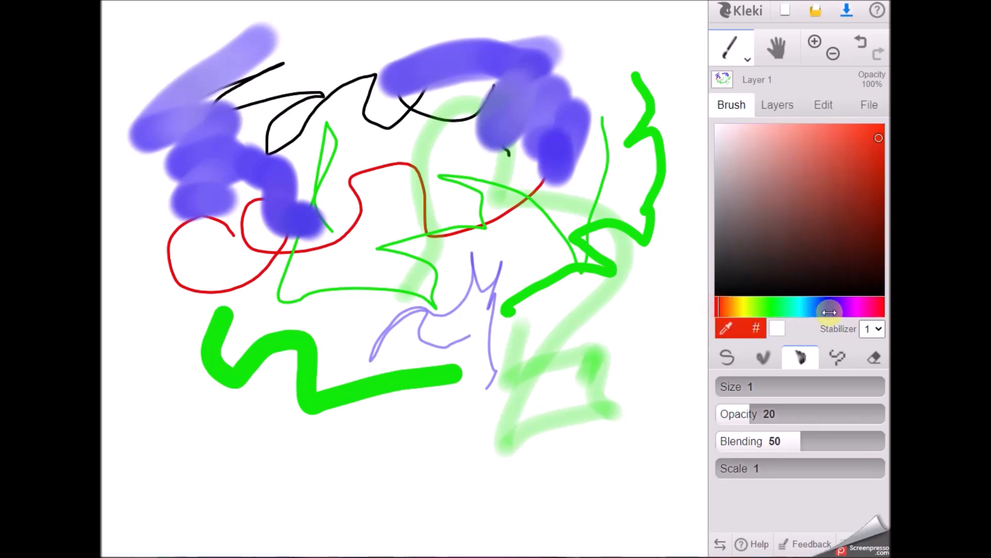
click(879, 308)
mouse_move(627, 267)
mouse_down()
mouse_move(659, 294)
mouse_move(669, 409)
mouse_move(633, 404)
mouse_move(680, 450)
mouse_move(617, 481)
mouse_move(484, 475)
mouse_move(419, 486)
mouse_move(430, 459)
mouse_move(418, 440)
mouse_move(300, 508)
mouse_move(291, 452)
mouse_move(224, 484)
mouse_move(166, 470)
mouse_move(214, 433)
mouse_move(158, 279)
mouse_move(195, 304)
mouse_move(182, 345)
mouse_move(204, 349)
mouse_move(265, 420)
mouse_move(361, 329)
mouse_move(296, 275)
mouse_move(331, 261)
mouse_up()
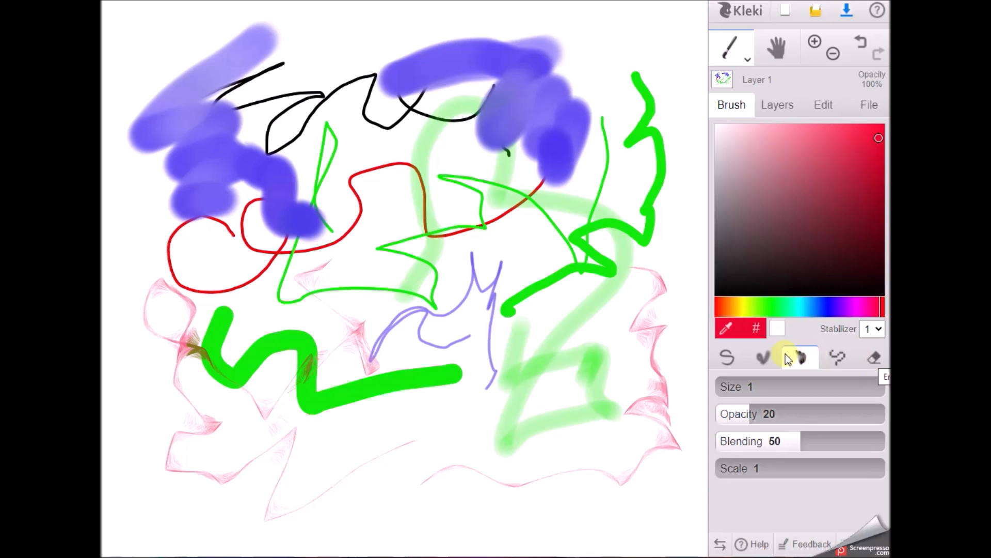
Step: Erase across the upper-right part of the drawing with the size 60 eraser, and undo the erasing
click(874, 358)
mouse_move(612, 173)
mouse_down()
mouse_move(594, 156)
mouse_move(537, 181)
mouse_move(418, 132)
mouse_move(447, 215)
mouse_move(602, 248)
mouse_move(648, 184)
mouse_move(662, 131)
mouse_move(638, 120)
mouse_move(584, 234)
mouse_move(565, 183)
mouse_up()
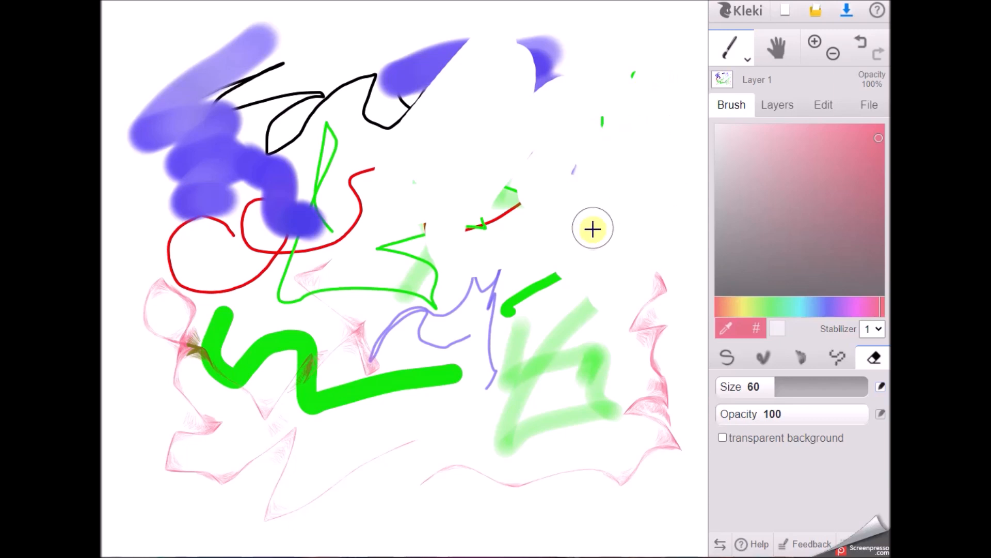
click(860, 46)
click(864, 43)
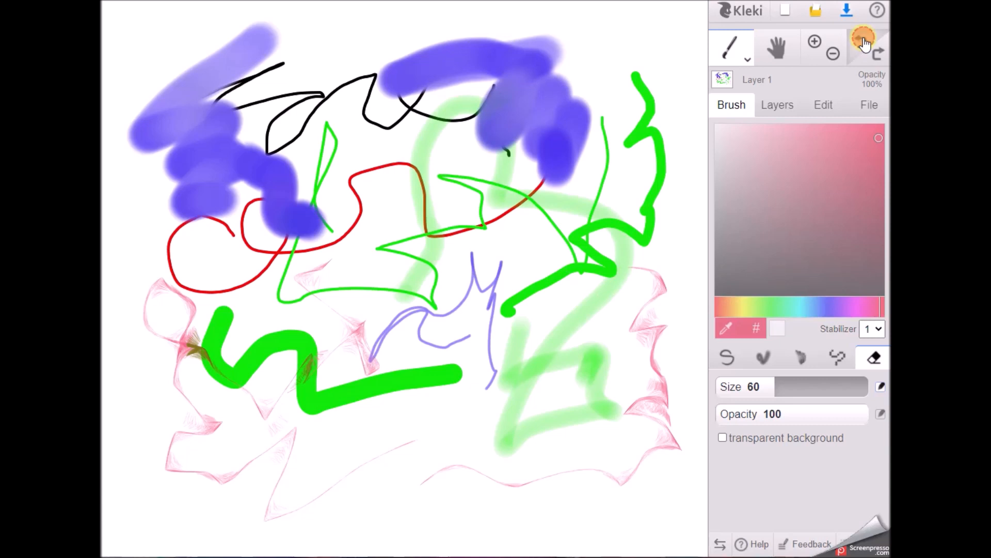
Step: Undo the strokes one by one until only the thin black, red and green scribbles remain
click(865, 42)
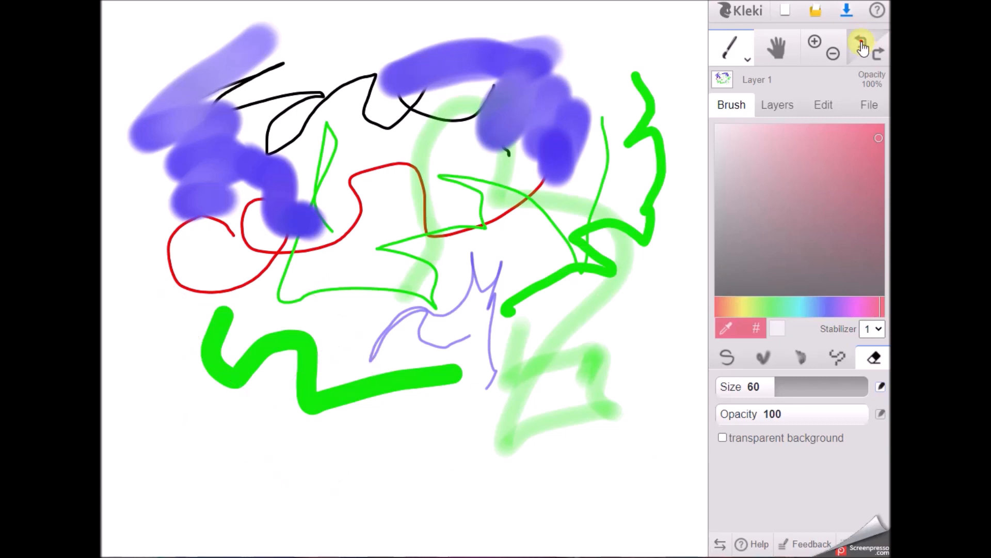
click(863, 45)
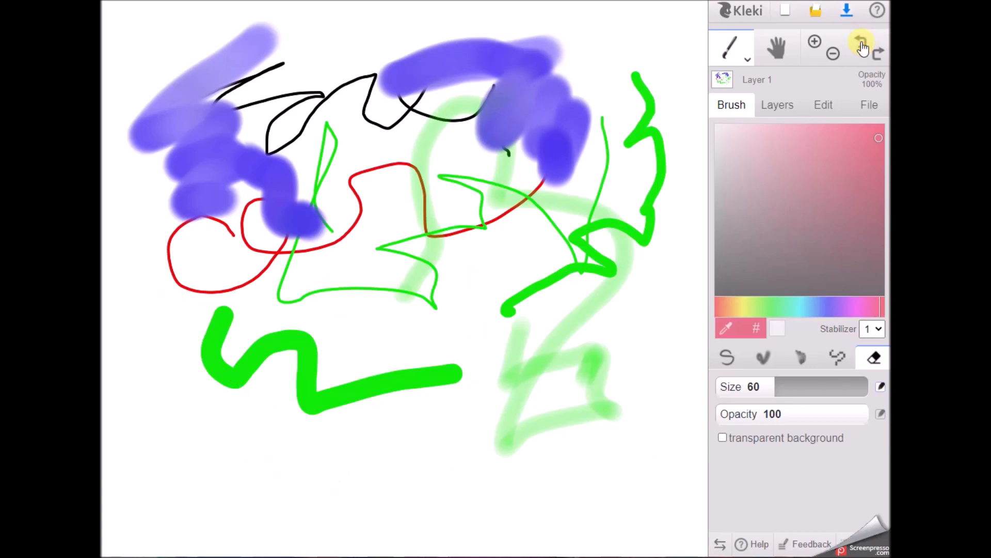
click(863, 46)
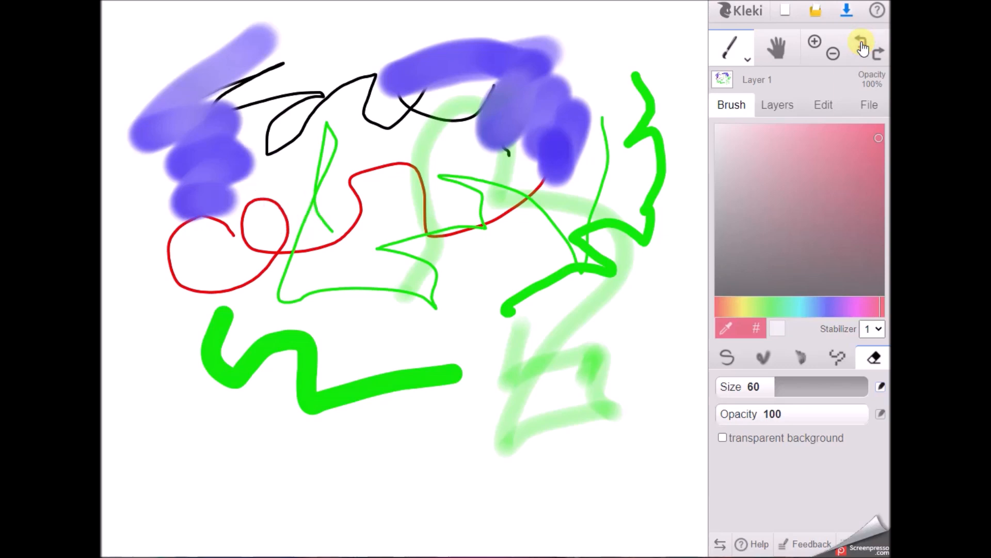
click(862, 44)
click(863, 44)
click(862, 44)
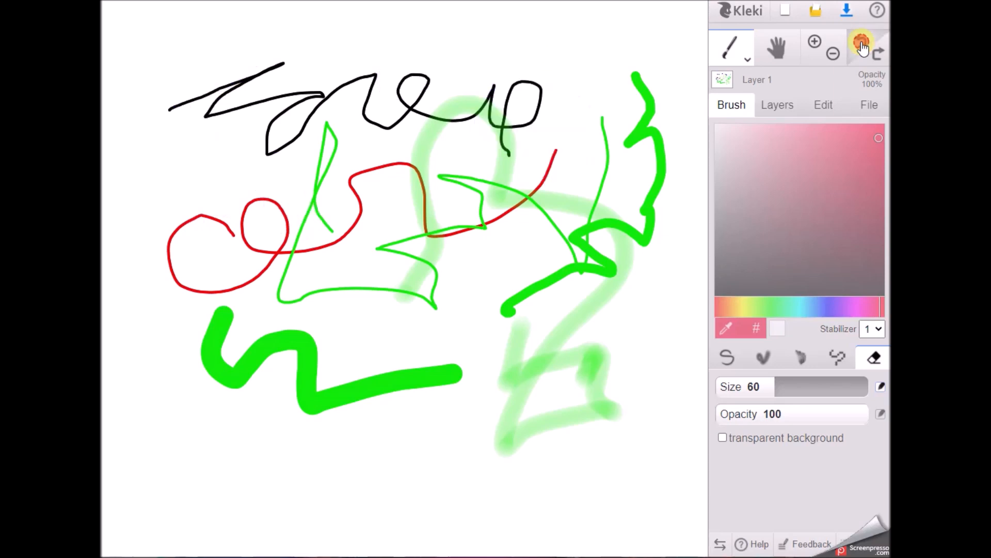
click(862, 44)
click(863, 46)
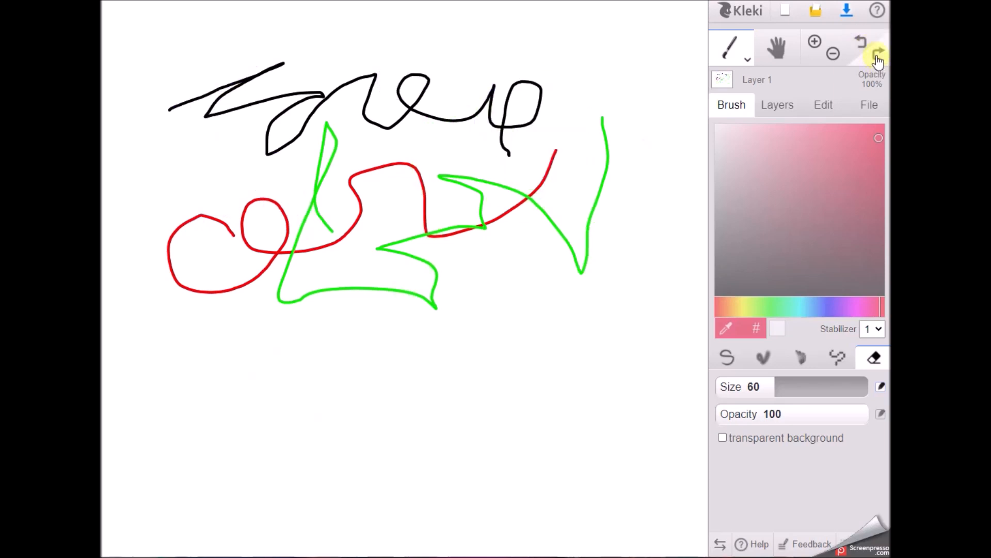
Step: Redo the most recently undone green strokes
click(873, 52)
click(870, 51)
click(864, 47)
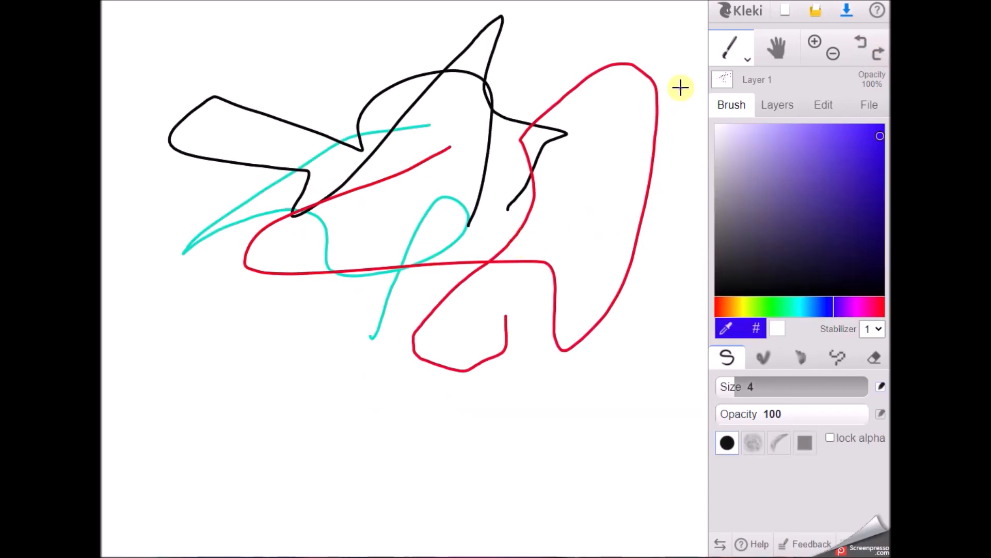
Step: Fill the closed black-outlined shape at the drawing's left end with blue using the Fill tool
click(747, 61)
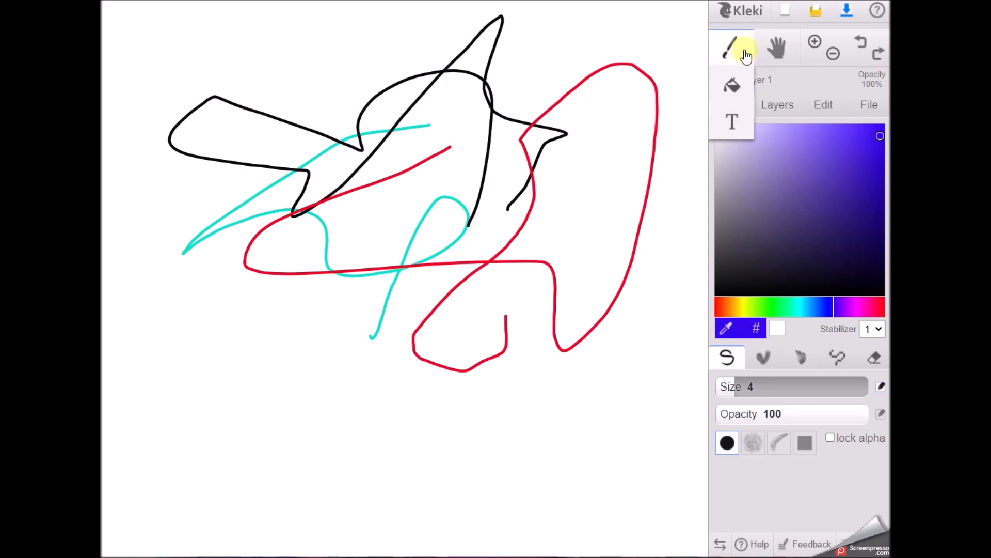
click(732, 85)
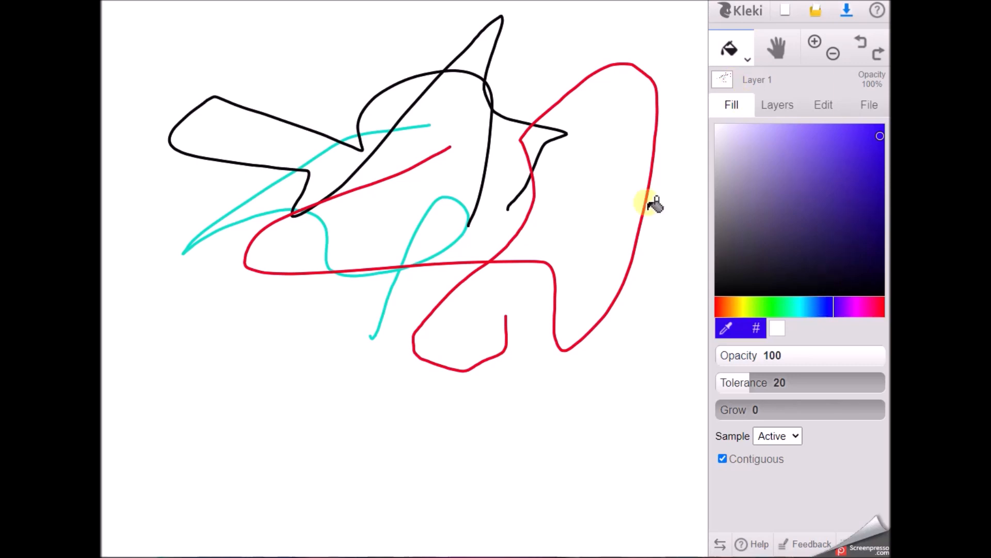
click(273, 144)
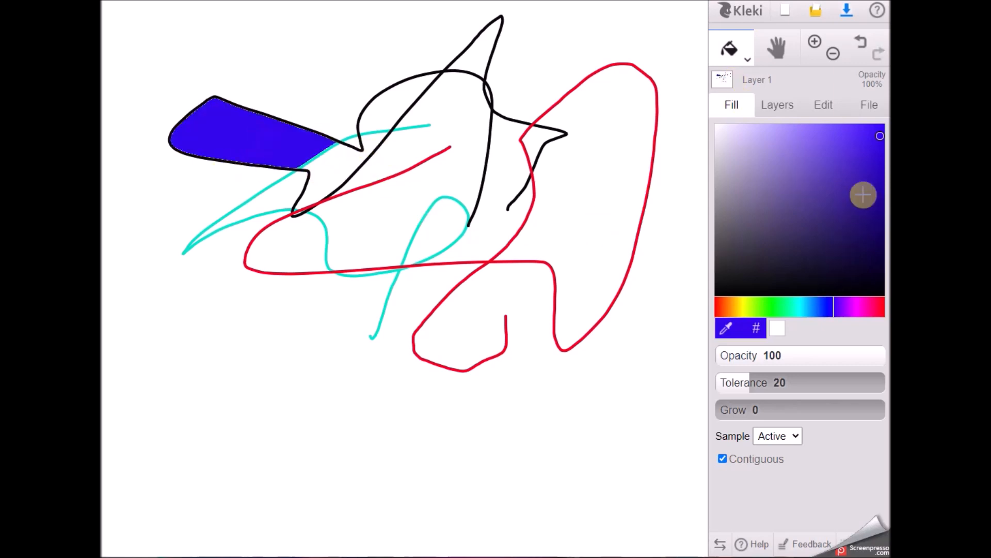
Step: Fill the pointed black tip at the drawing's top with green and the small turquoise loop with red
click(778, 310)
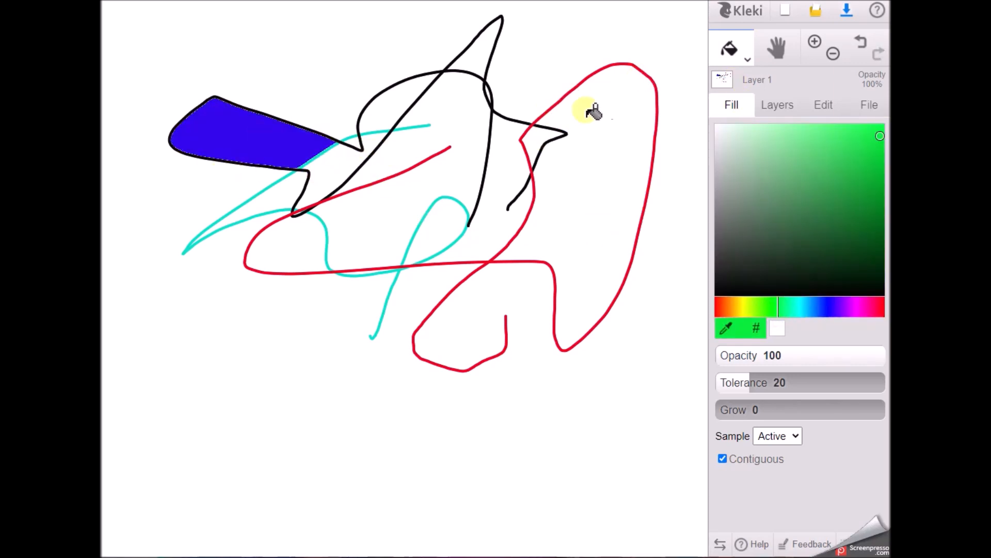
click(483, 52)
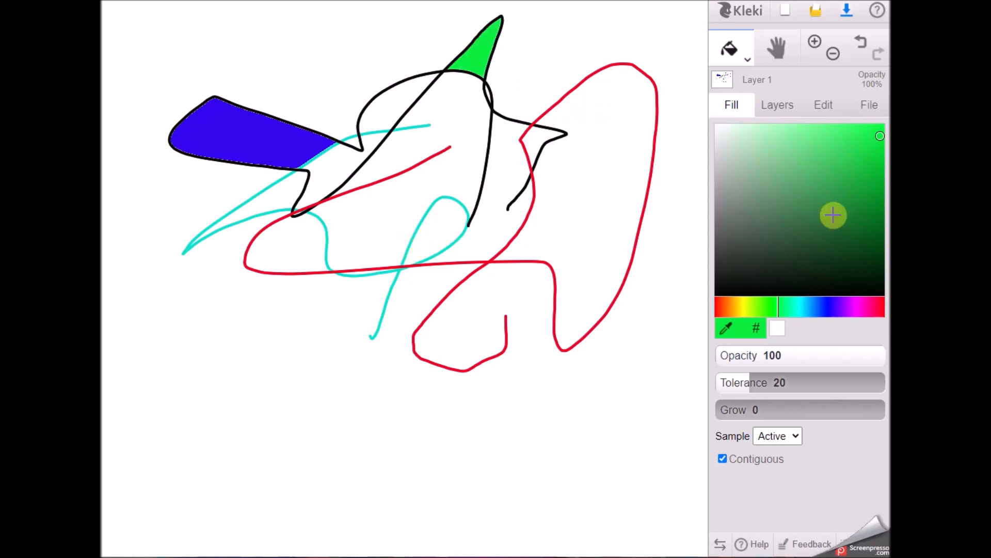
click(876, 306)
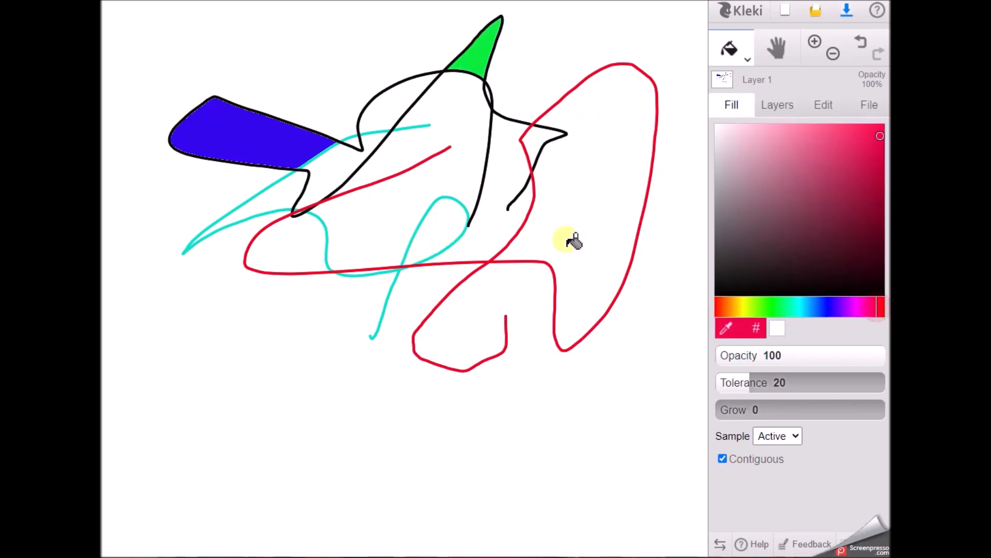
click(450, 231)
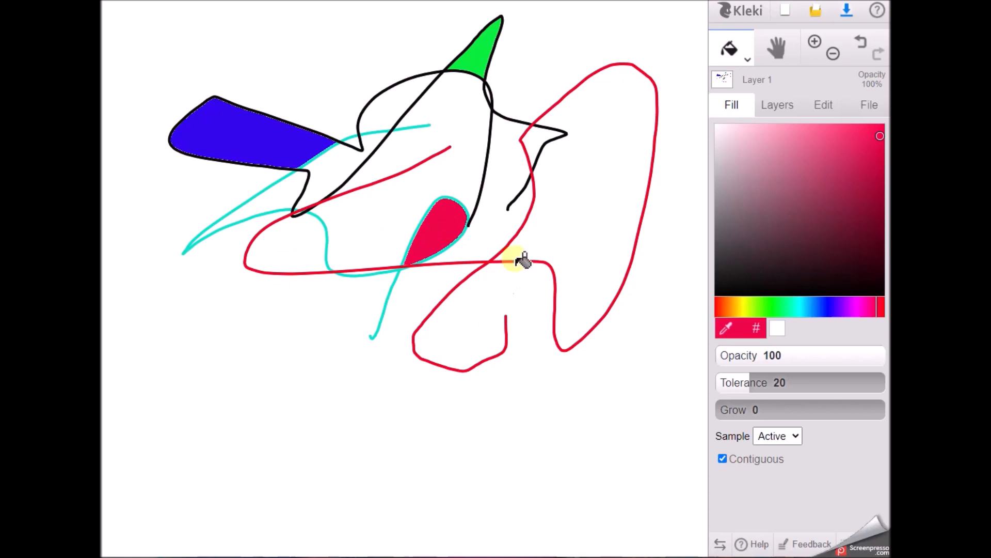
Step: Try to fill the open red loop at the drawing's bottom with yellow, and undo the fill
click(744, 306)
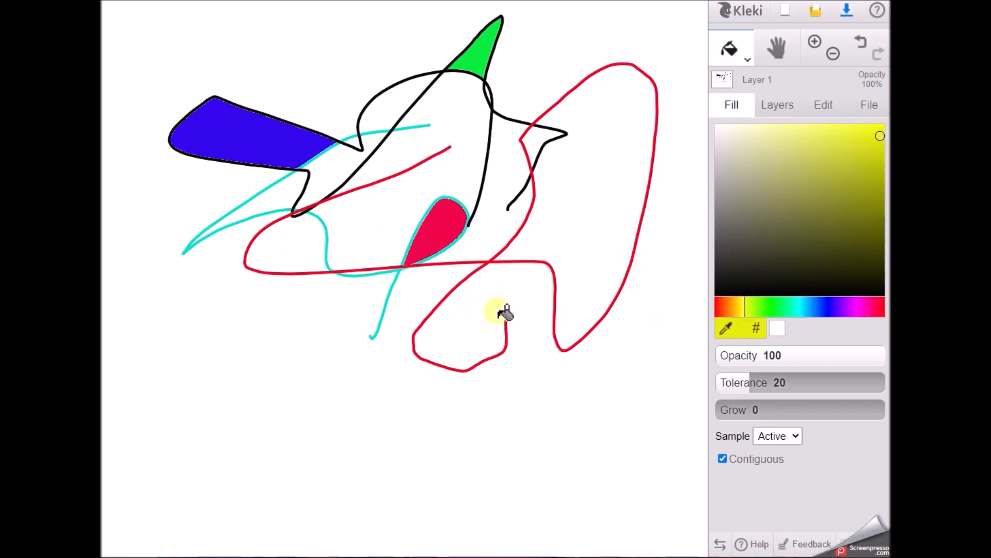
click(467, 333)
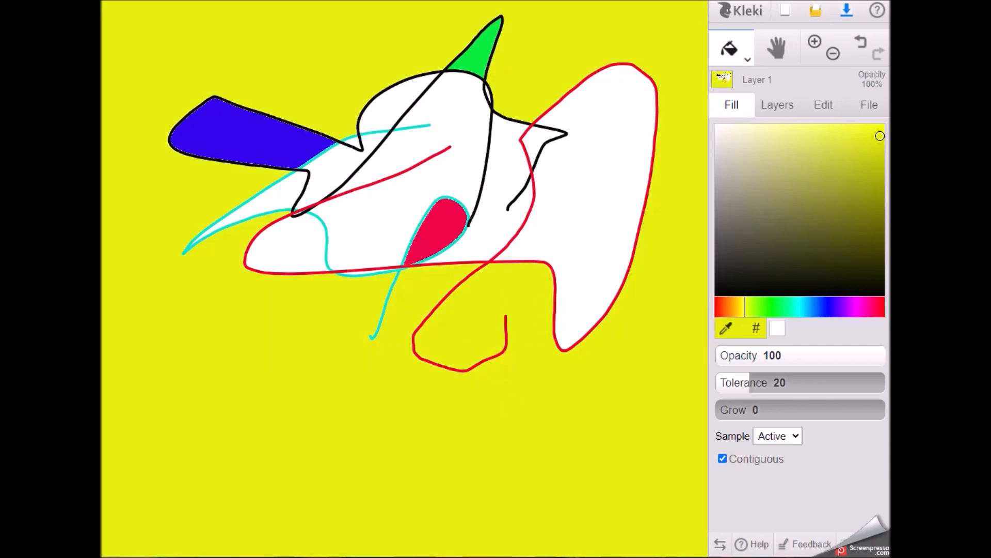
click(860, 46)
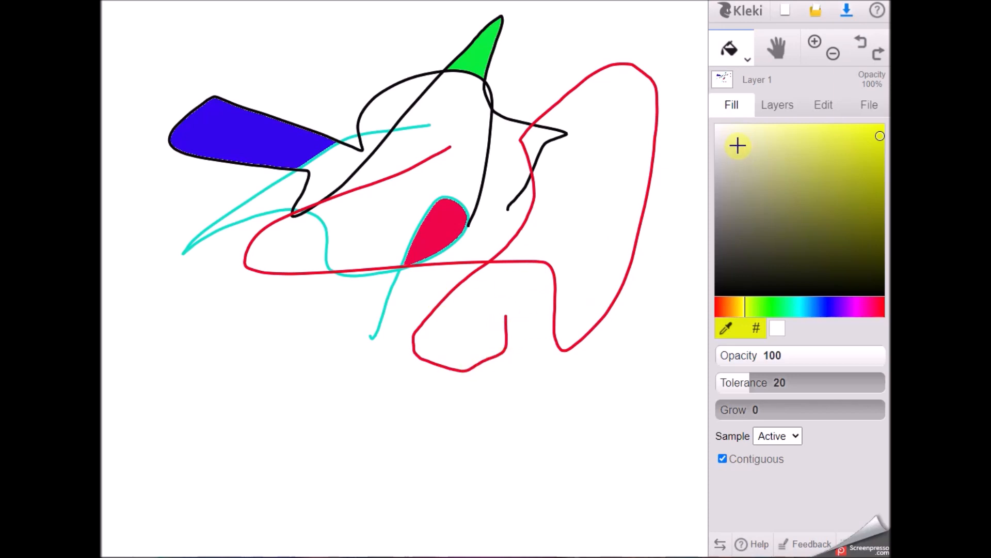
Step: Start a text below the drawing with the Text tool and enter a person's first name
click(747, 62)
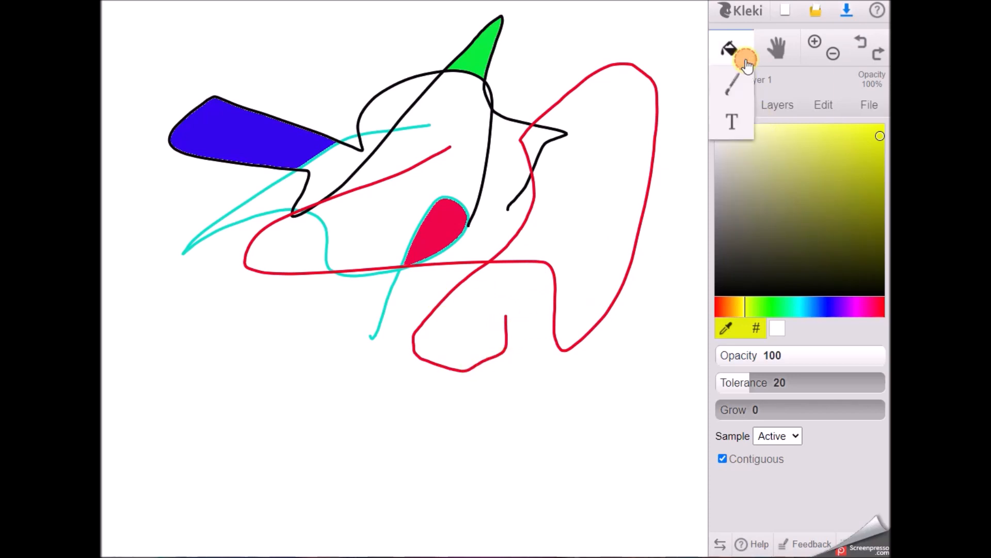
click(729, 124)
click(398, 411)
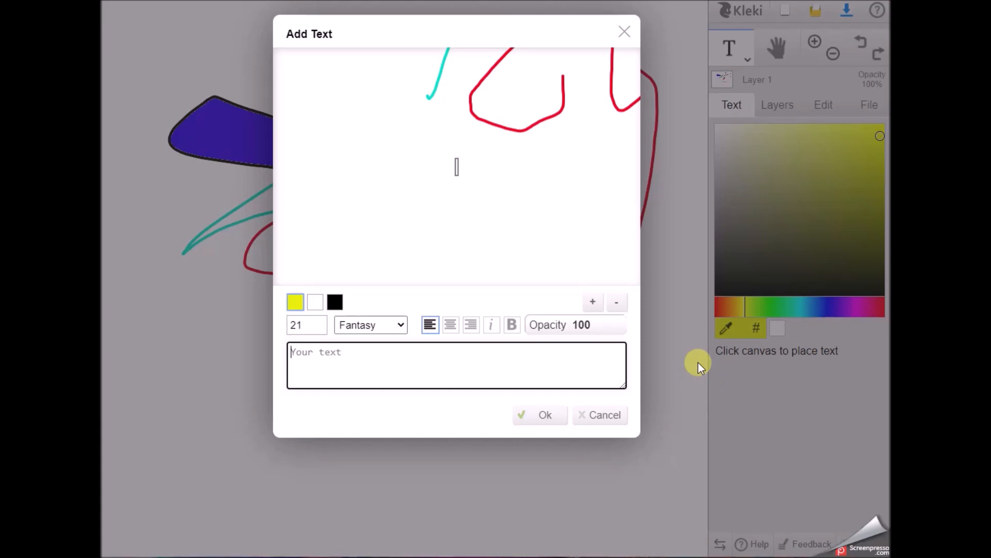
text(Marc-André)
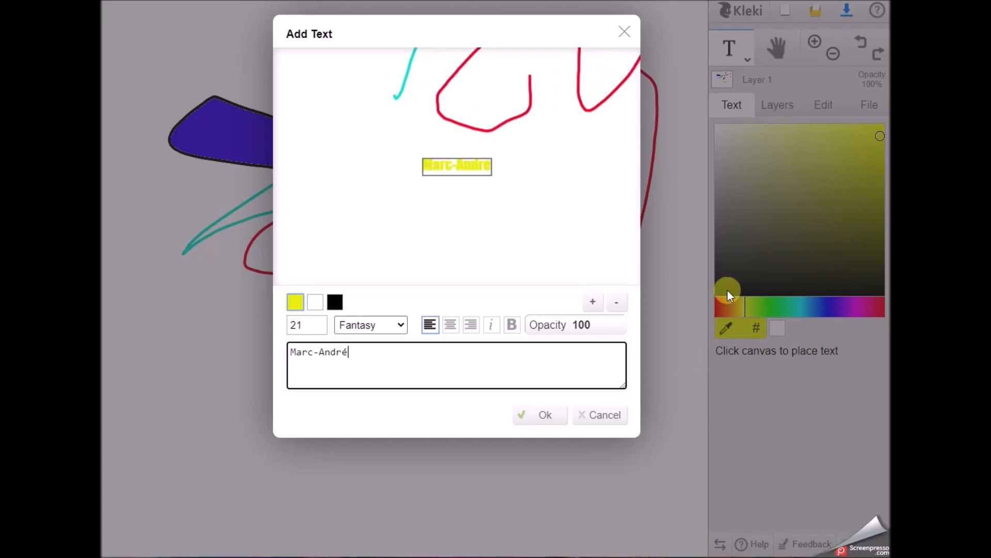
Step: Set the text's size to 27
click(321, 329)
click(320, 328)
click(321, 321)
click(321, 321)
click(321, 321)
click(321, 321)
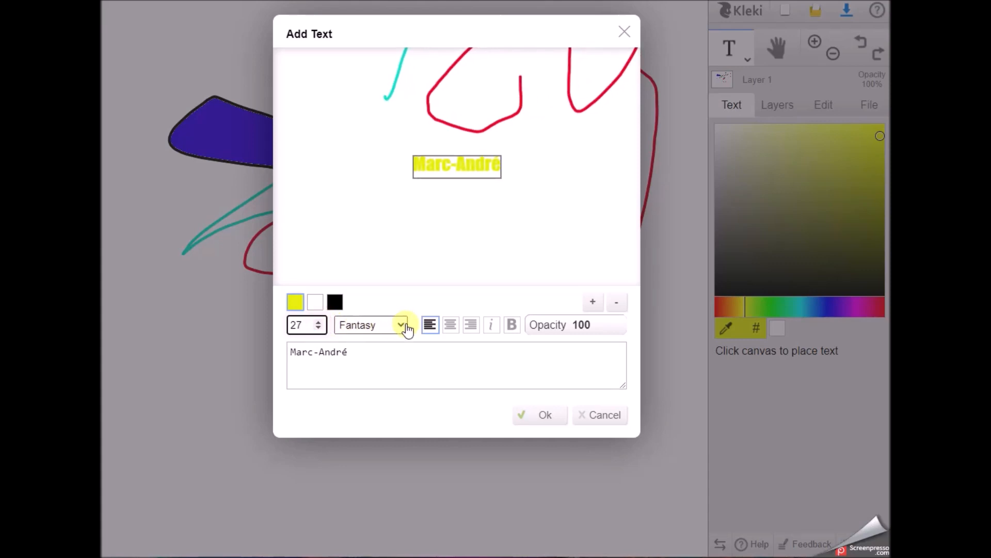
Step: Try the text's other fonts, settle on Monospace, and place the text just below the open red loop
click(405, 328)
click(372, 339)
click(404, 325)
click(376, 353)
click(399, 326)
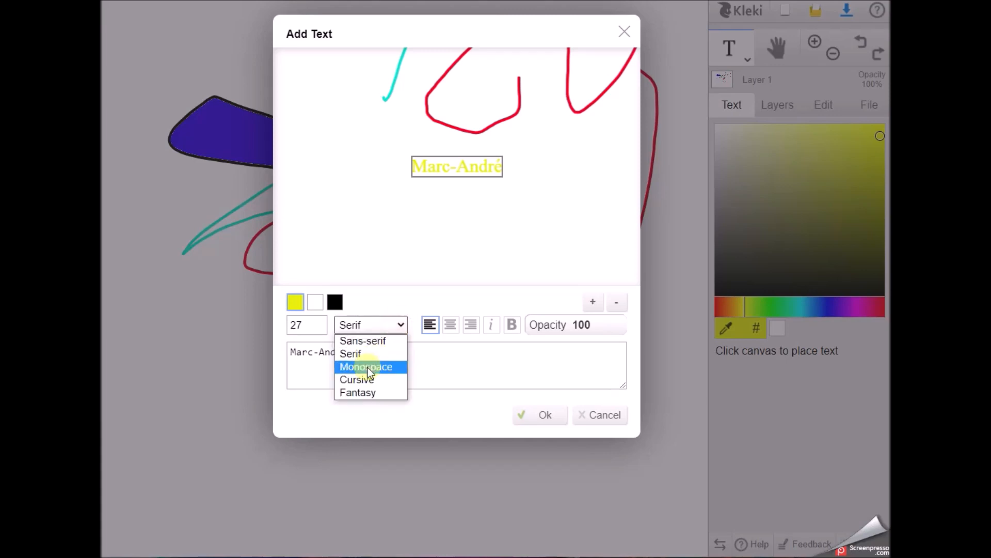
click(367, 366)
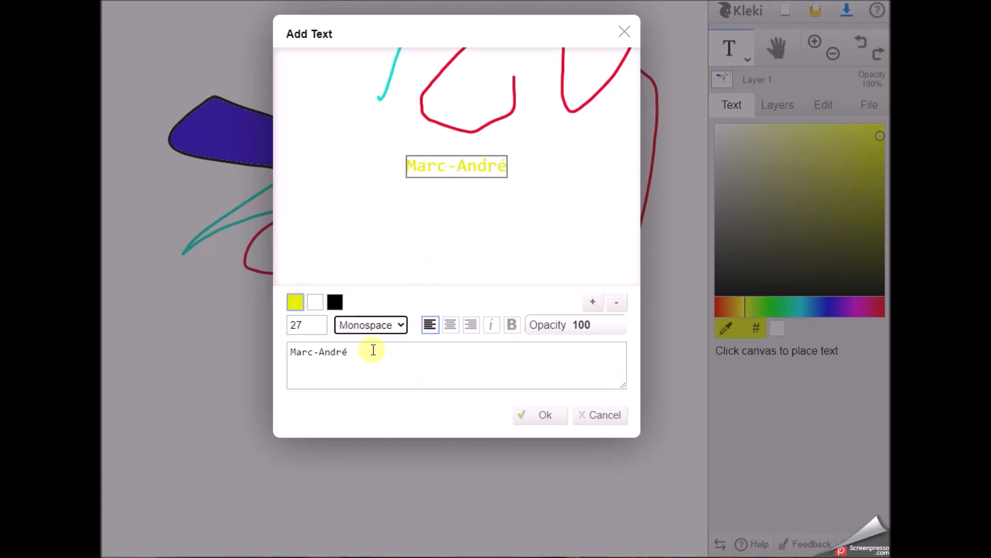
drag(606, 323, 639, 328)
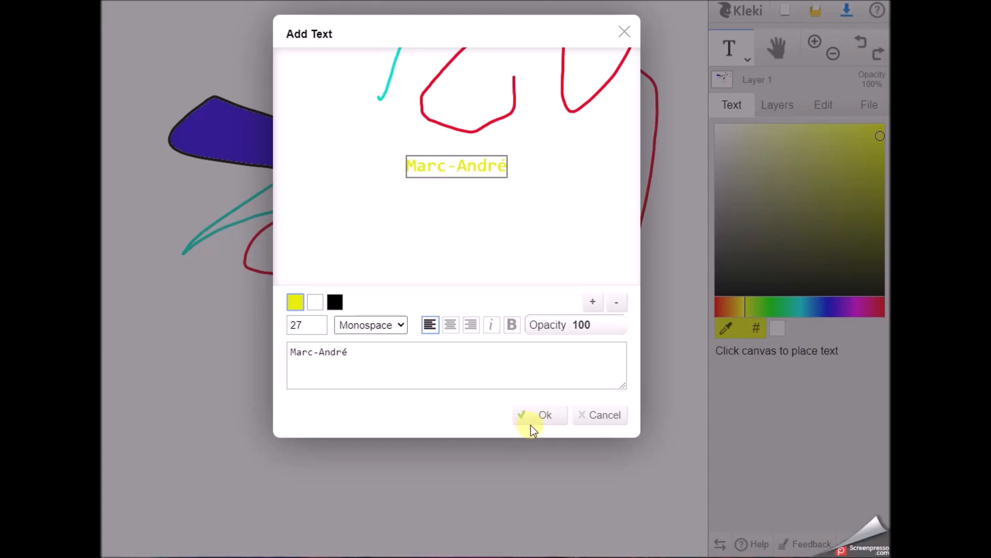
mouse_move(497, 203)
mouse_down()
mouse_move(438, 270)
mouse_move(414, 175)
mouse_move(489, 241)
mouse_move(454, 254)
mouse_move(397, 210)
mouse_move(389, 237)
mouse_move(399, 226)
mouse_up()
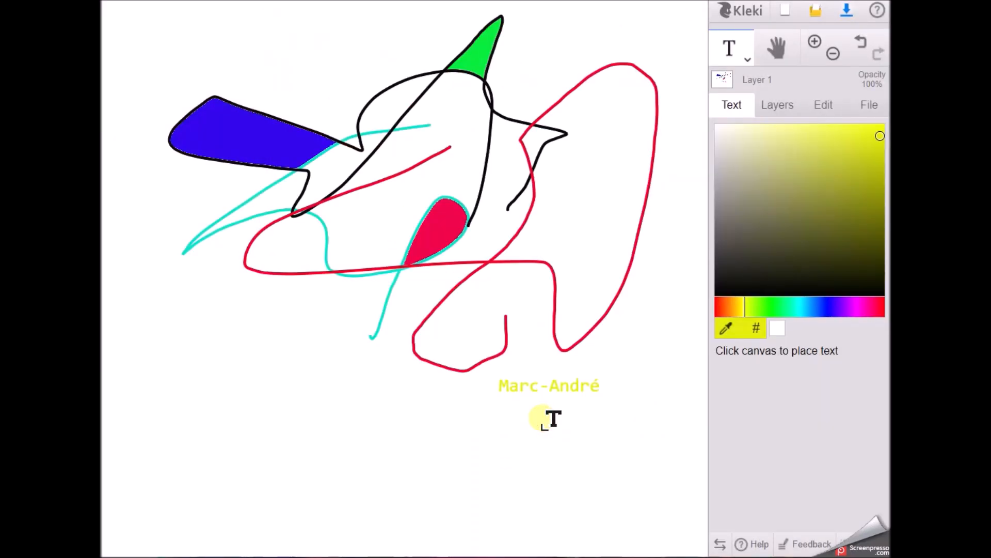
Step: Add three new layers above Layer 1
click(777, 106)
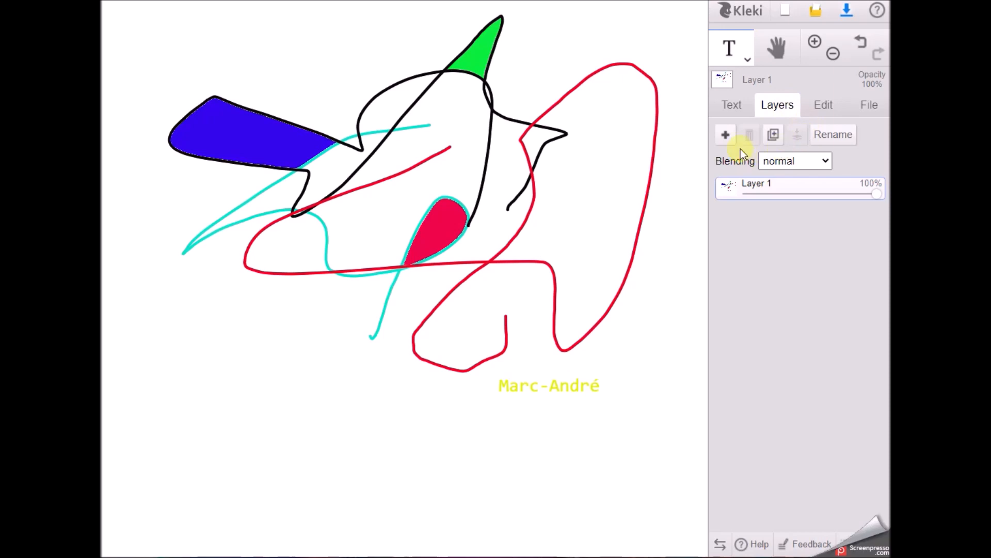
click(727, 137)
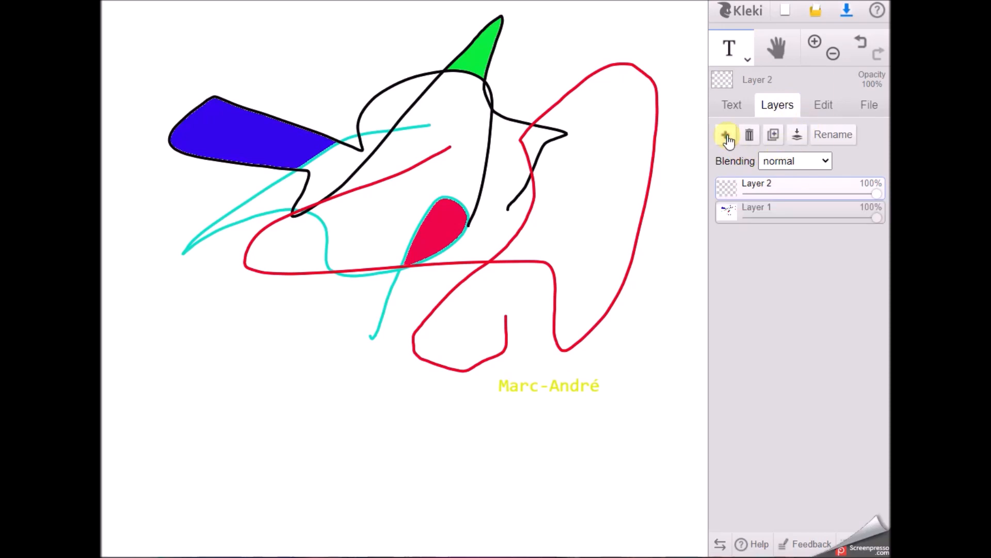
click(727, 136)
click(727, 136)
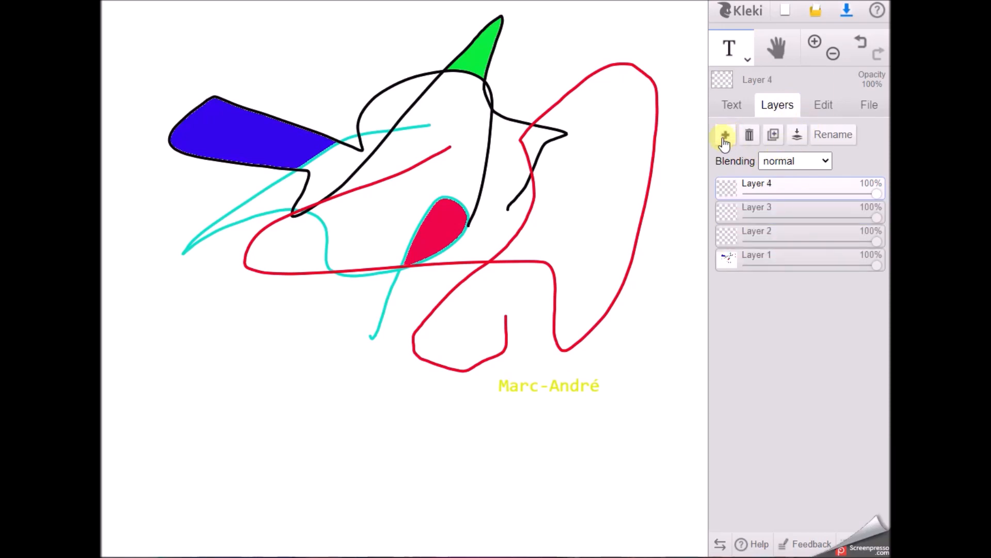
Step: Select Layer 1 and submit its rename with the name Layer 1
mouse_move(759, 252)
mouse_down()
mouse_move(776, 223)
mouse_move(771, 206)
mouse_move(767, 254)
mouse_up()
click(833, 135)
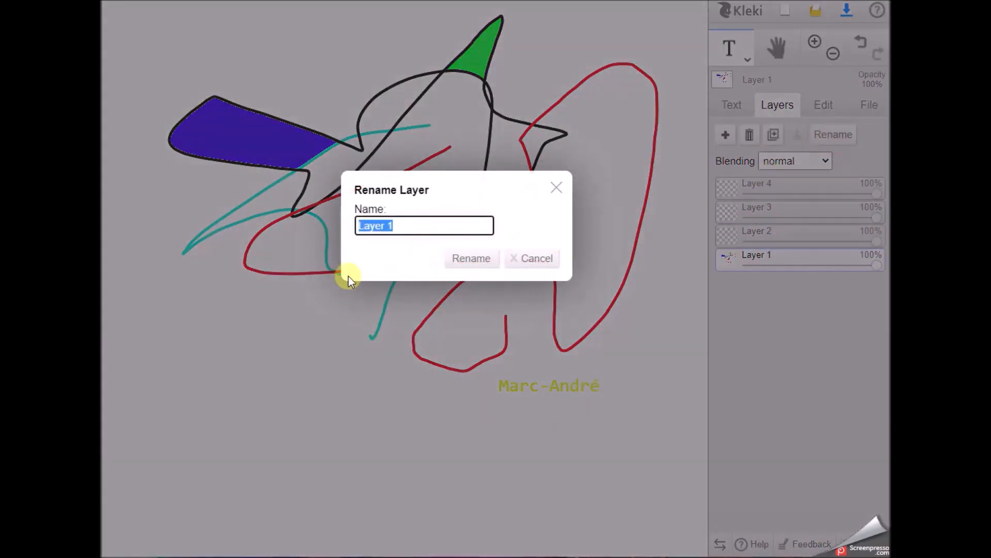
drag(404, 223, 349, 232)
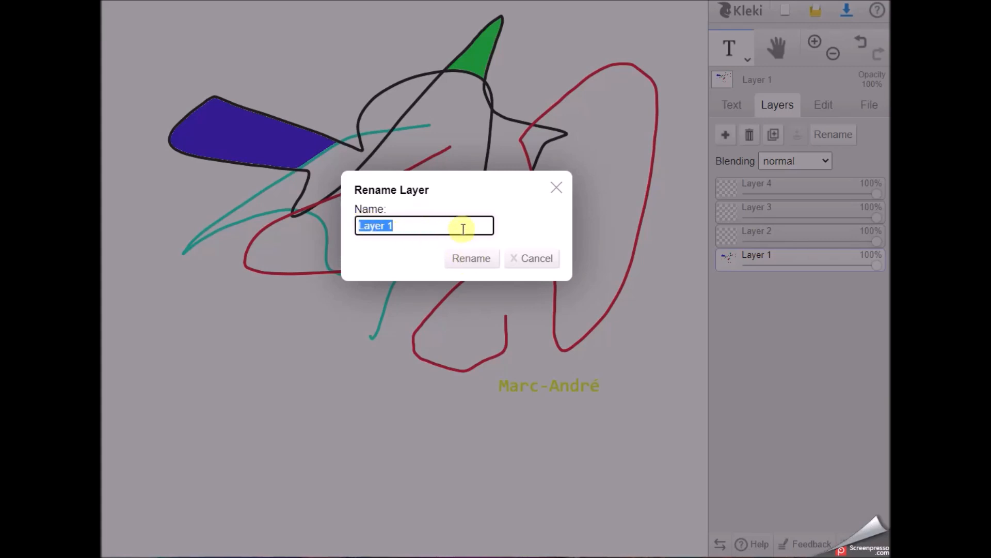
click(474, 264)
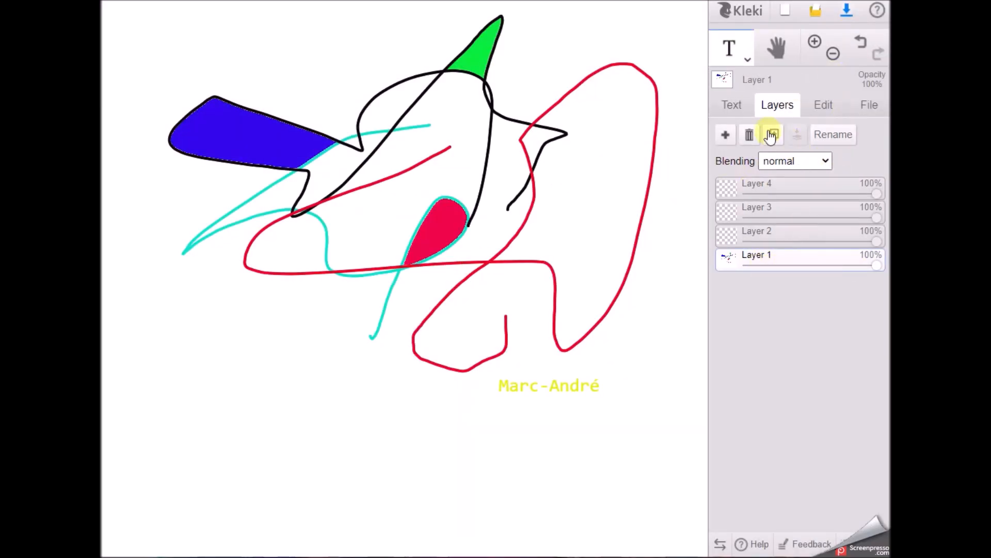
Step: Delete Layer 3 and Layer 4
click(764, 229)
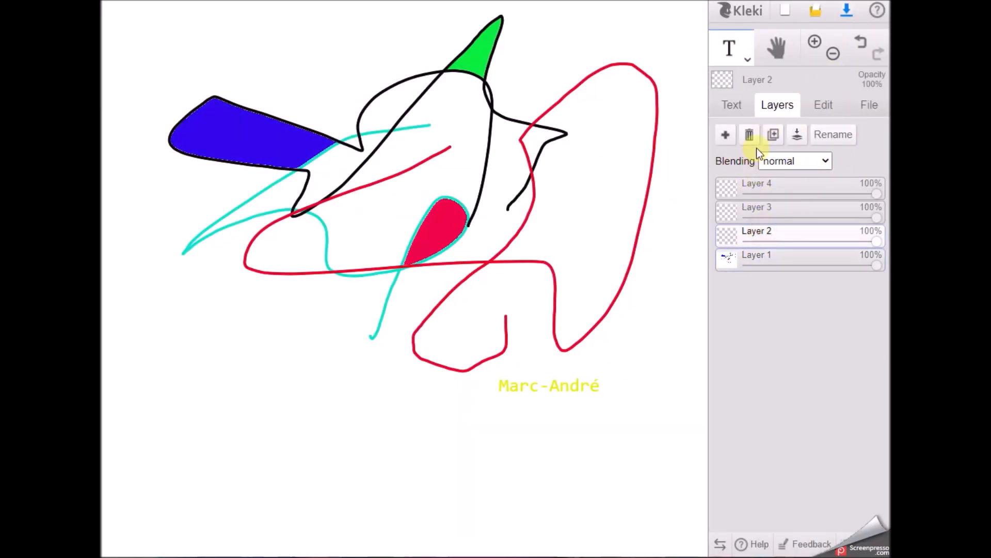
click(761, 213)
click(749, 137)
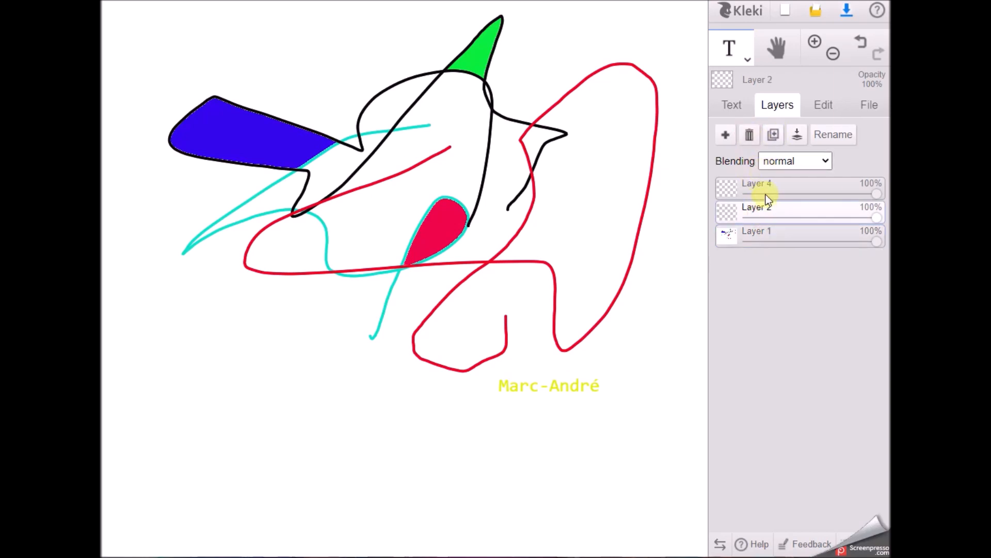
click(765, 191)
click(749, 136)
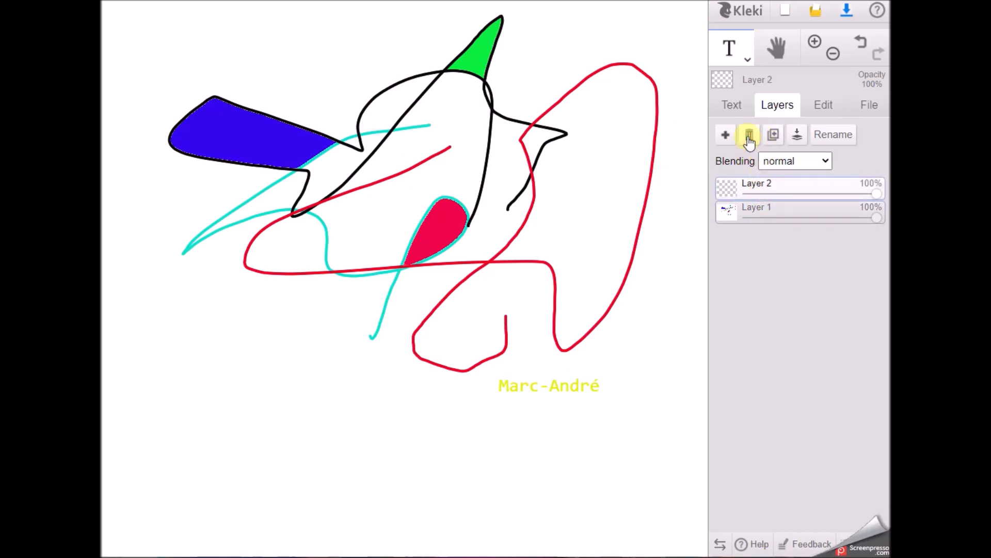
Step: Look through the image editing commands and the file saving options, and return to the text settings
click(826, 107)
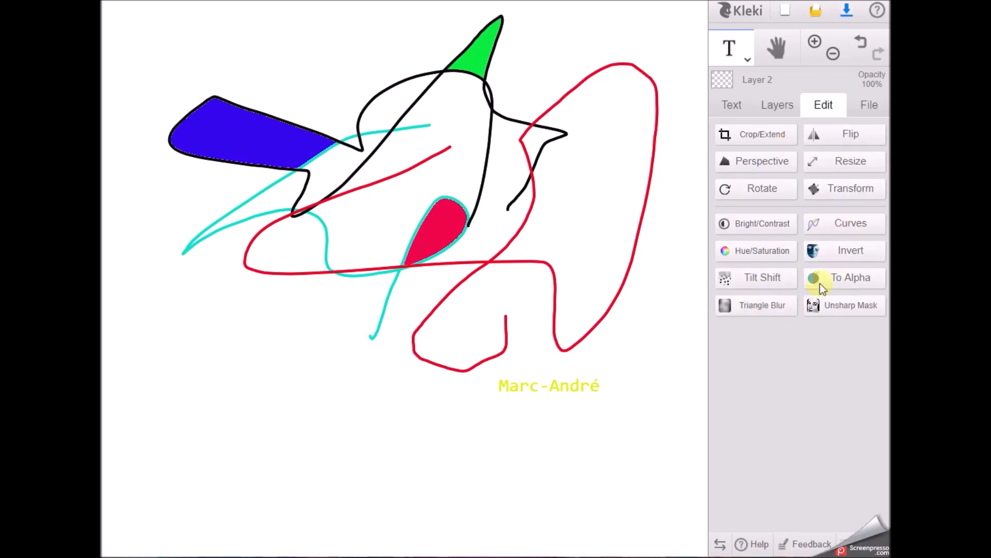
click(871, 107)
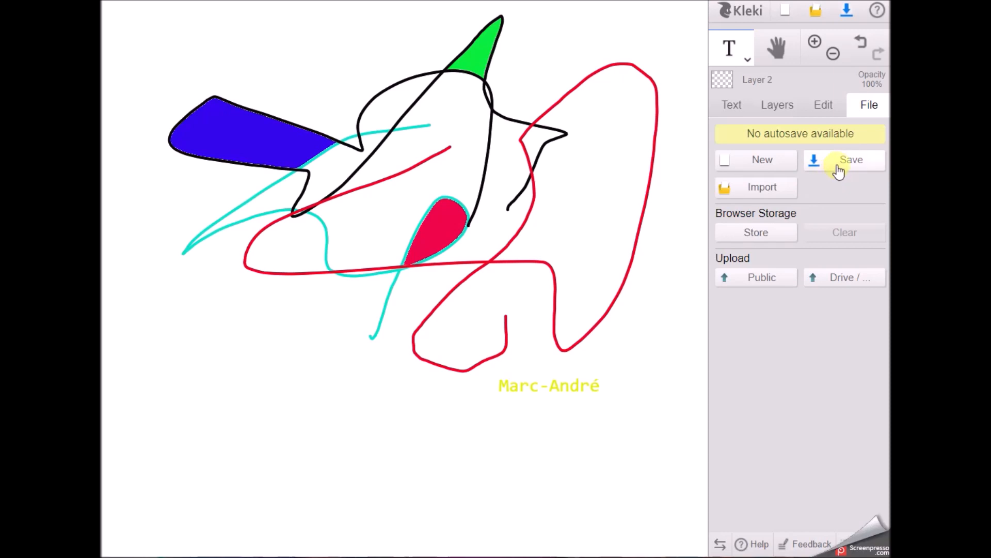
click(729, 103)
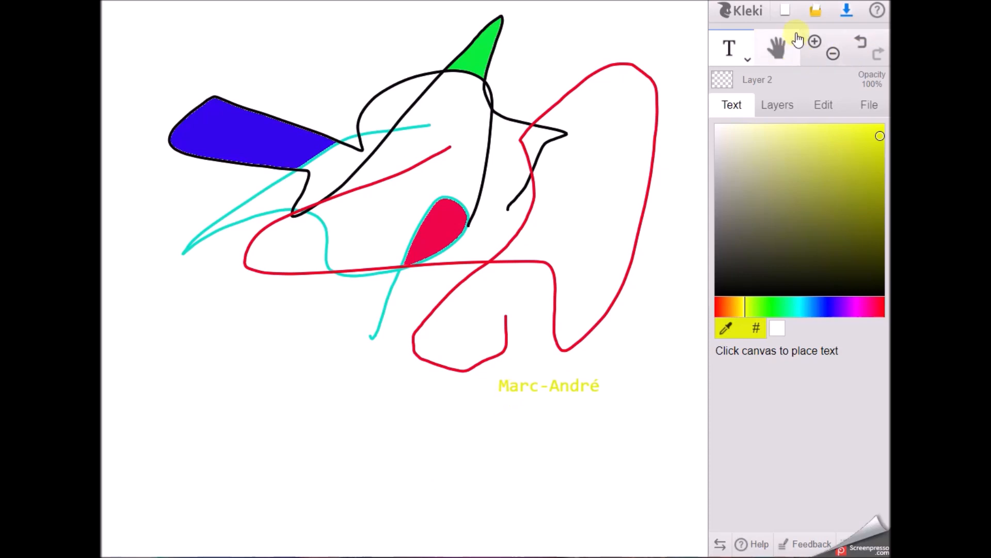
Step: Zoom the canvas in and out, and finish with the drawing enlarged
click(815, 42)
click(815, 41)
click(815, 41)
click(815, 41)
click(815, 41)
click(833, 54)
click(833, 54)
click(832, 53)
click(833, 53)
click(833, 54)
click(830, 54)
click(815, 41)
click(815, 41)
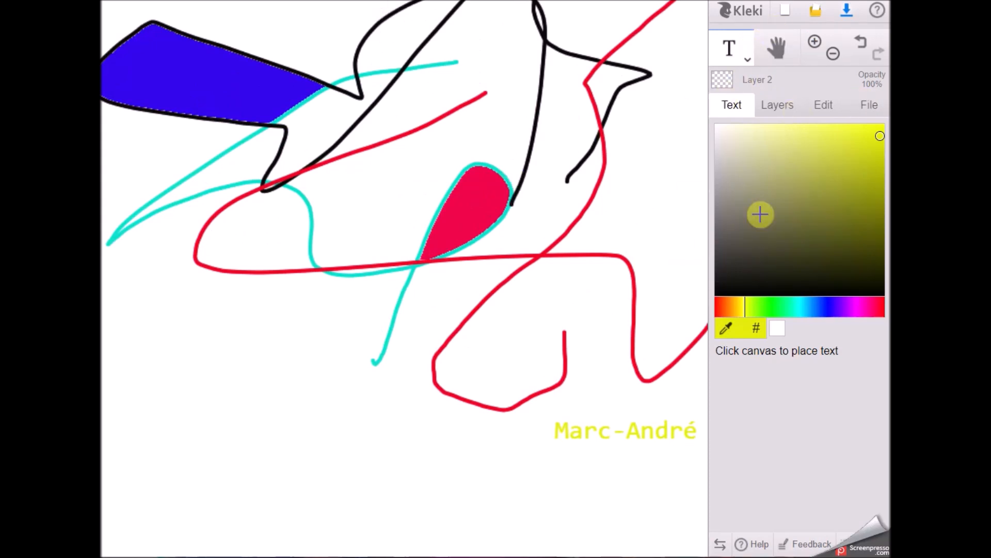
Step: Sample the blue of the filled shape with the eyedropper, and open and dismiss a new text
click(727, 330)
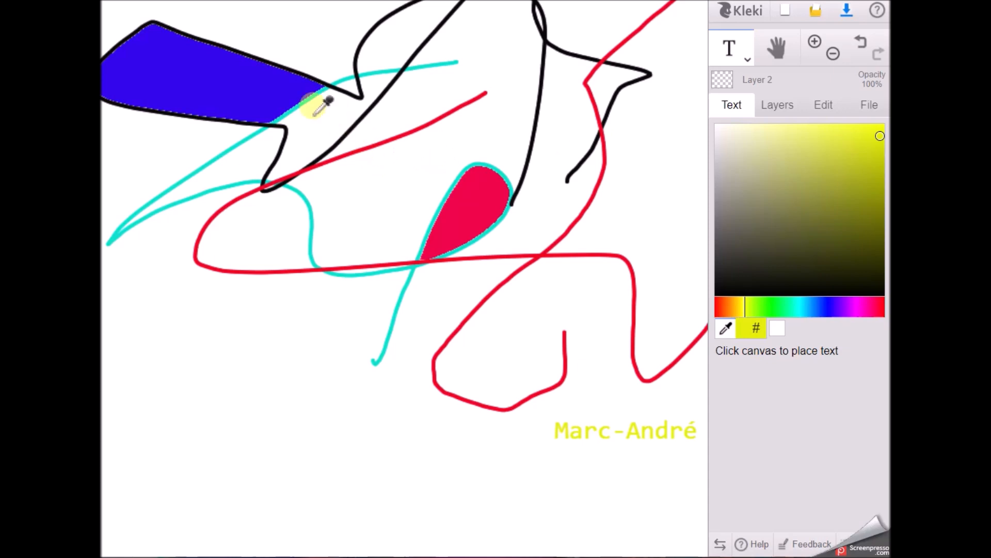
click(210, 74)
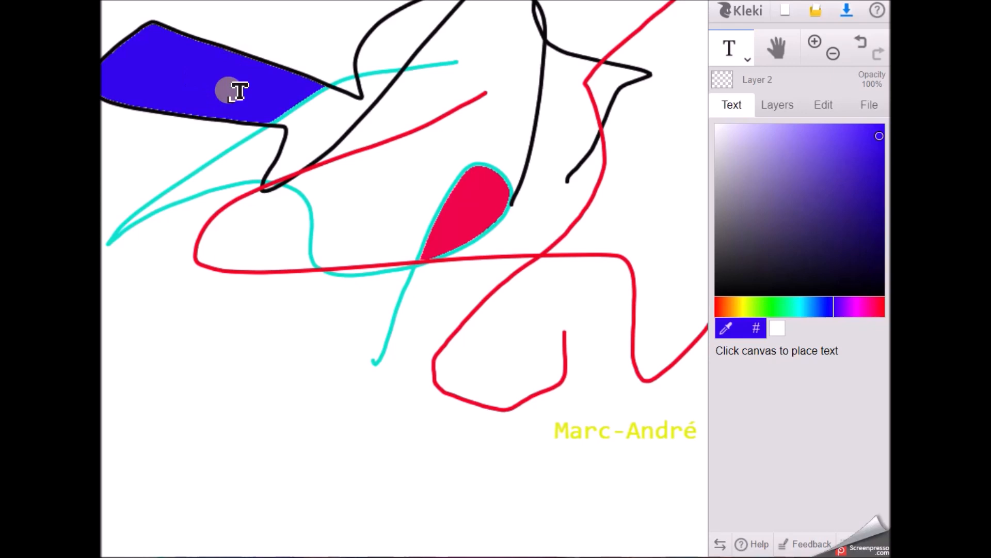
click(488, 200)
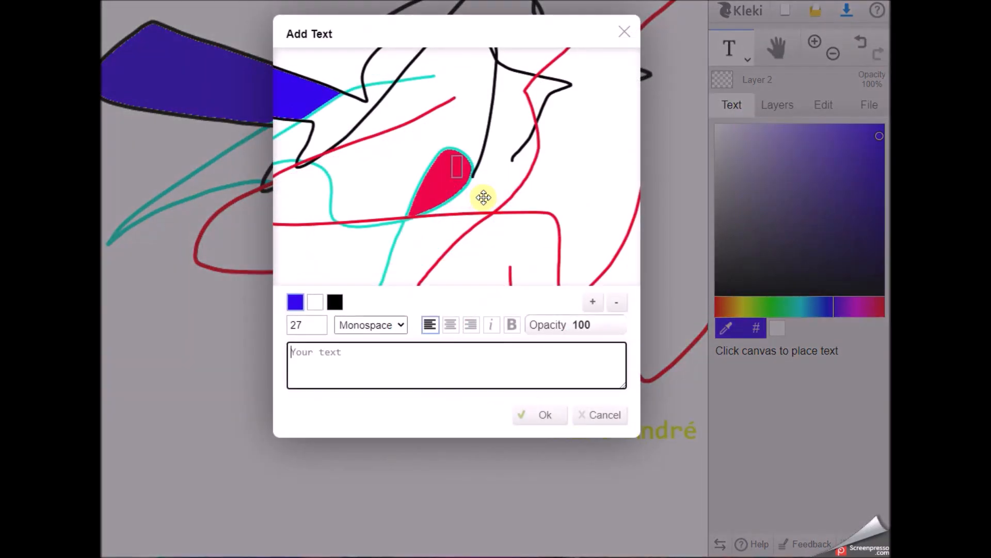
click(623, 32)
Step: Sample the red of the filled teardrop loop with the eyedropper, and open and dismiss a new text
click(725, 327)
click(468, 207)
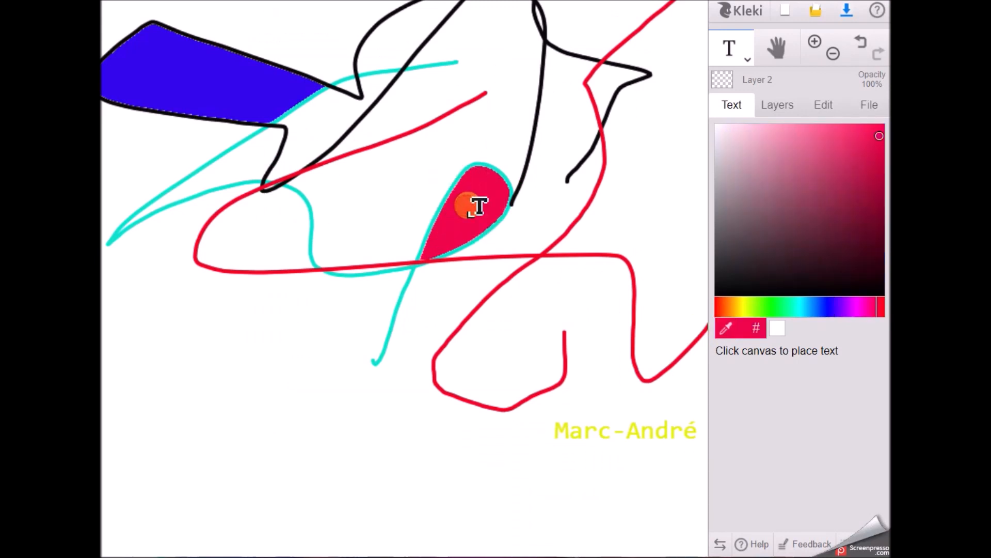
click(553, 294)
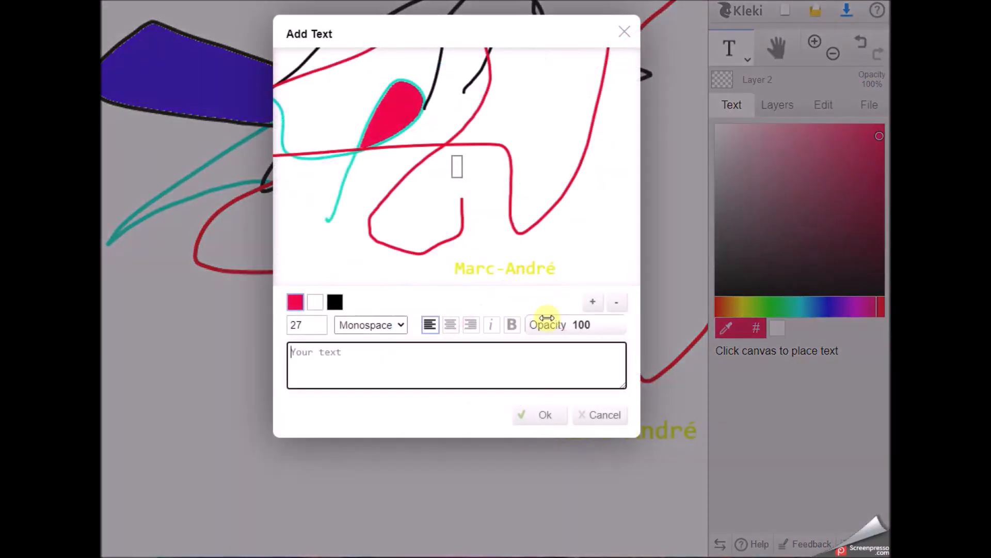
click(625, 32)
Step: Switch to the Brush tool and sample a colour at the lower edge of the red-filled loop with the eyedropper
click(743, 52)
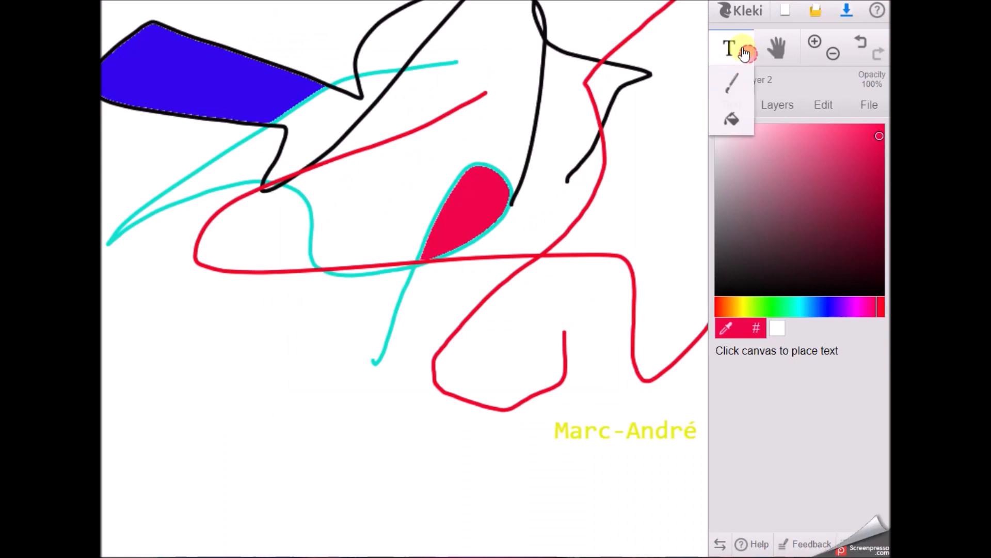
click(730, 82)
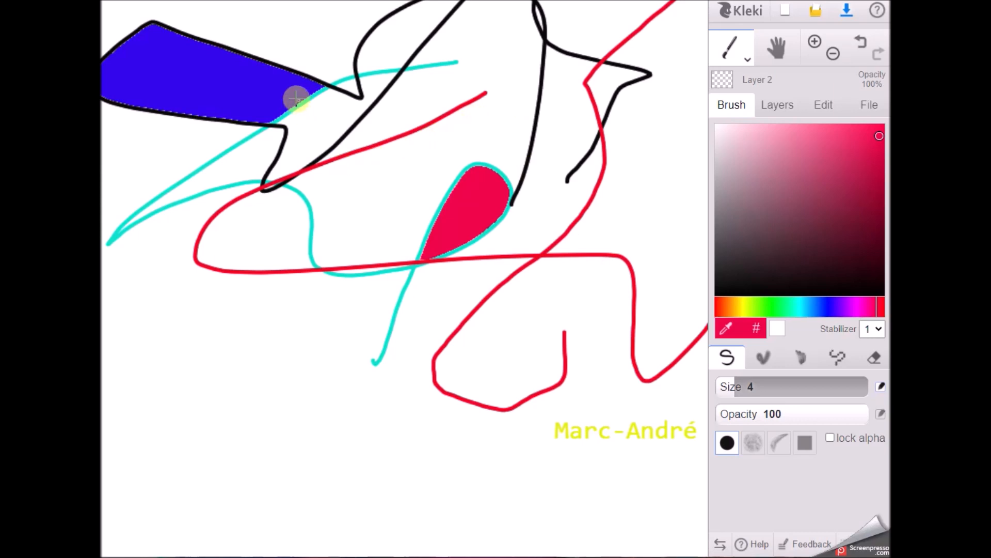
click(726, 333)
click(485, 238)
click(488, 242)
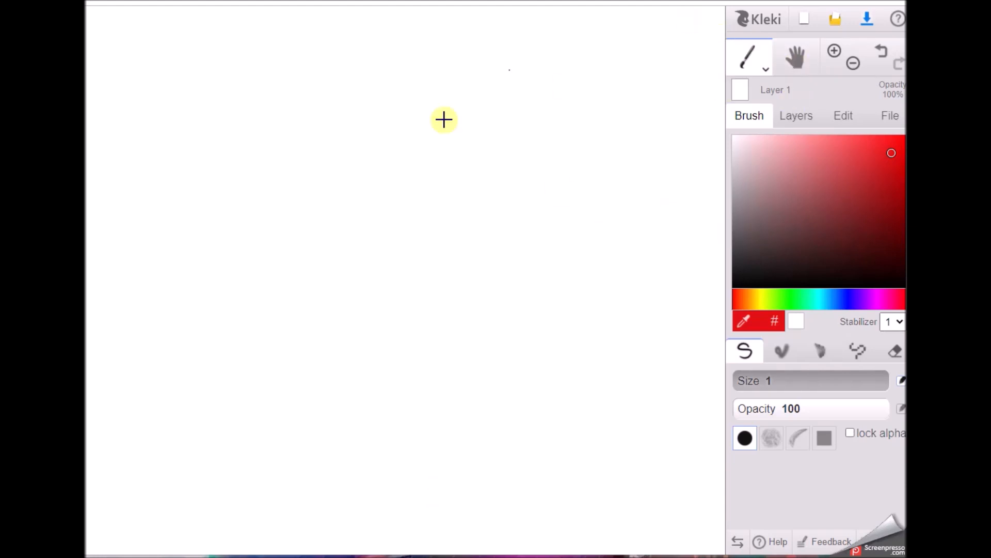
Step: Start a new image and try its Landscape and Portrait size presets
click(804, 21)
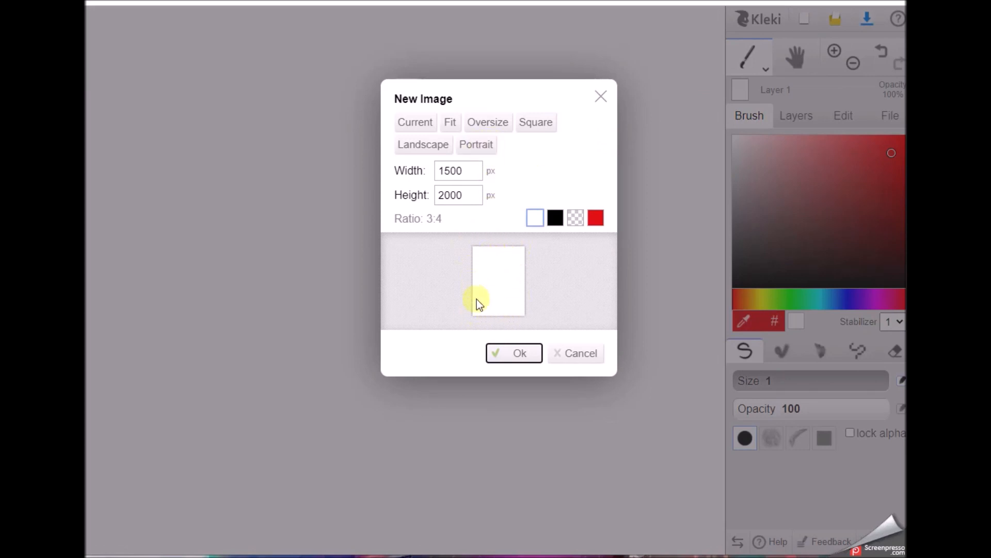
click(433, 151)
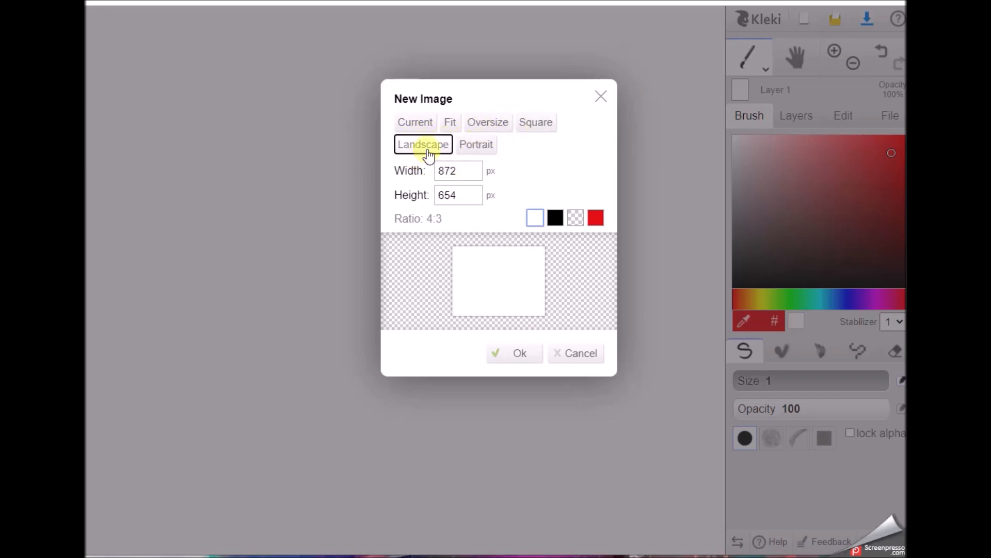
click(473, 157)
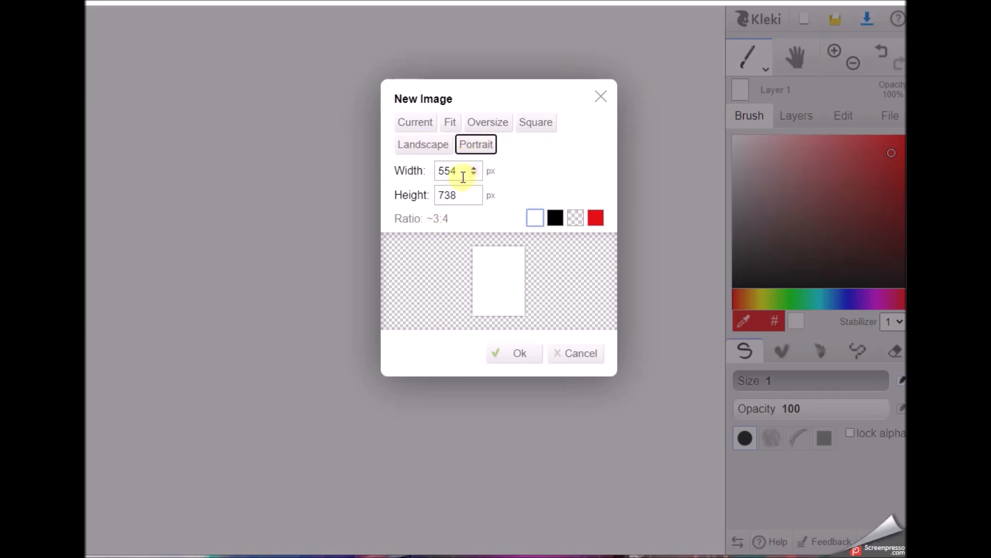
Step: Set the new image's width to 1500 px and its height to 2000 px
drag(463, 177, 416, 174)
text(1500)
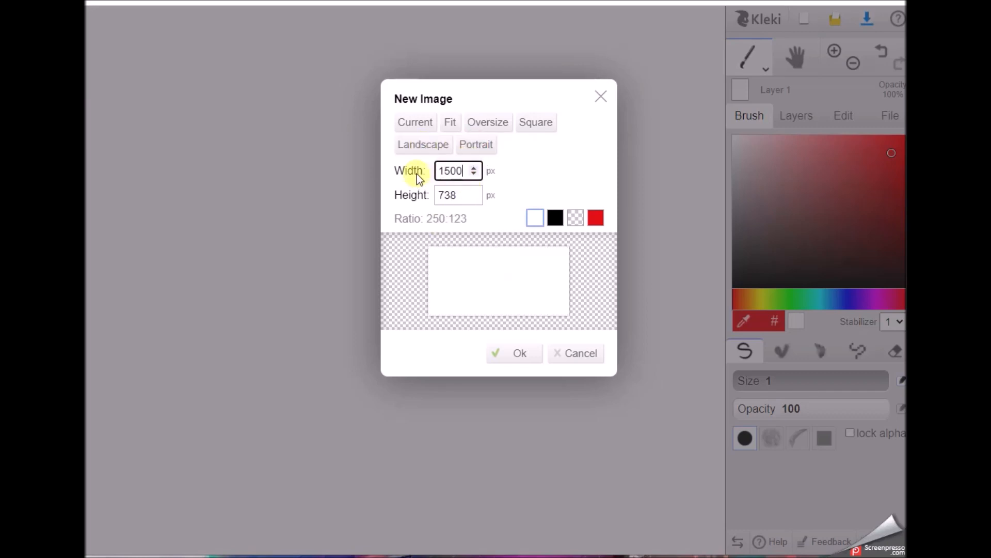
drag(457, 195, 417, 195)
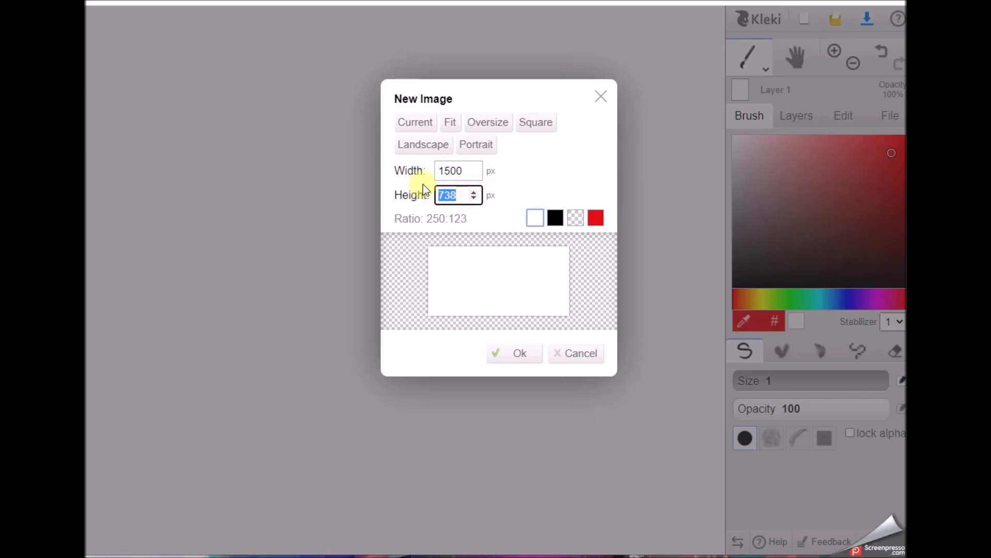
text(2000)
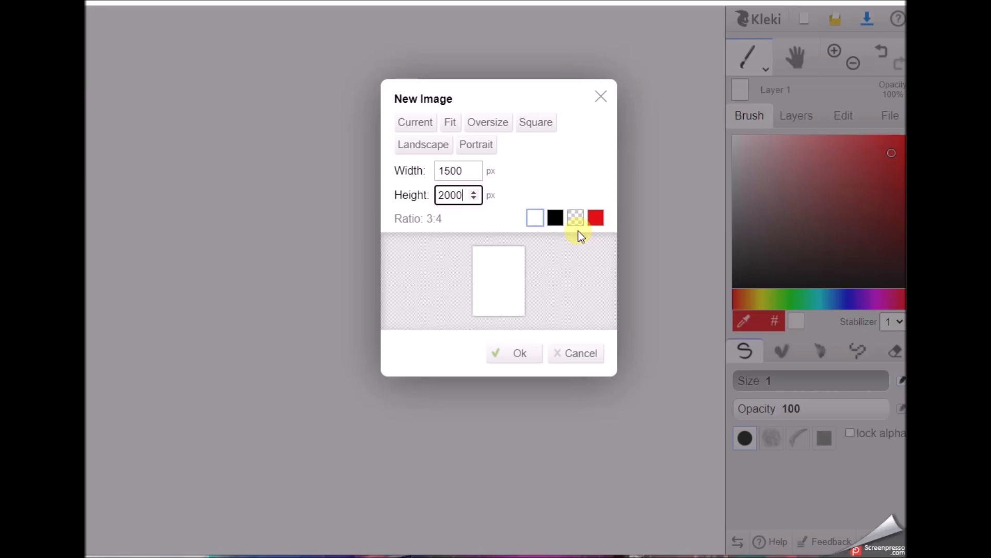
Step: Create the new image and load the picture Moi from the Kleki folder for import
click(519, 359)
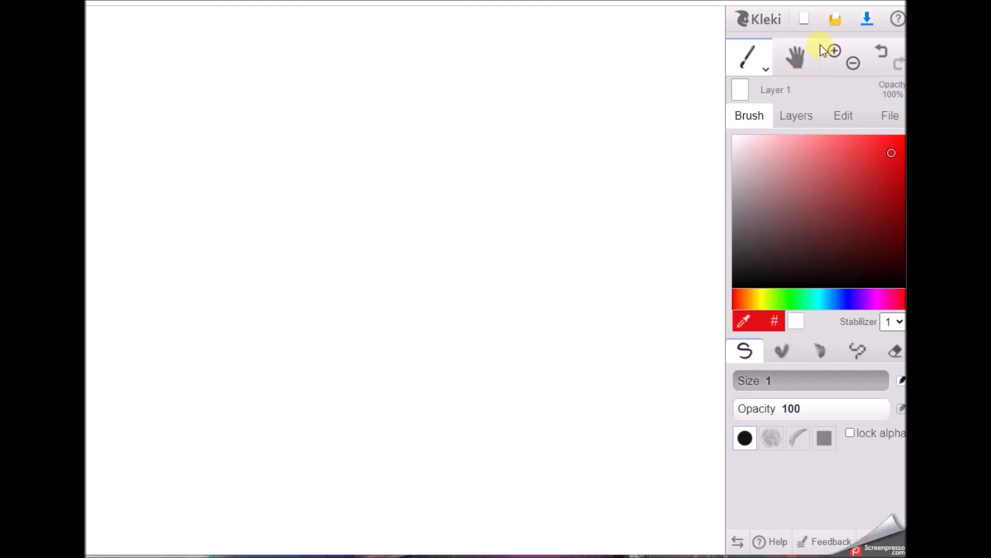
click(835, 22)
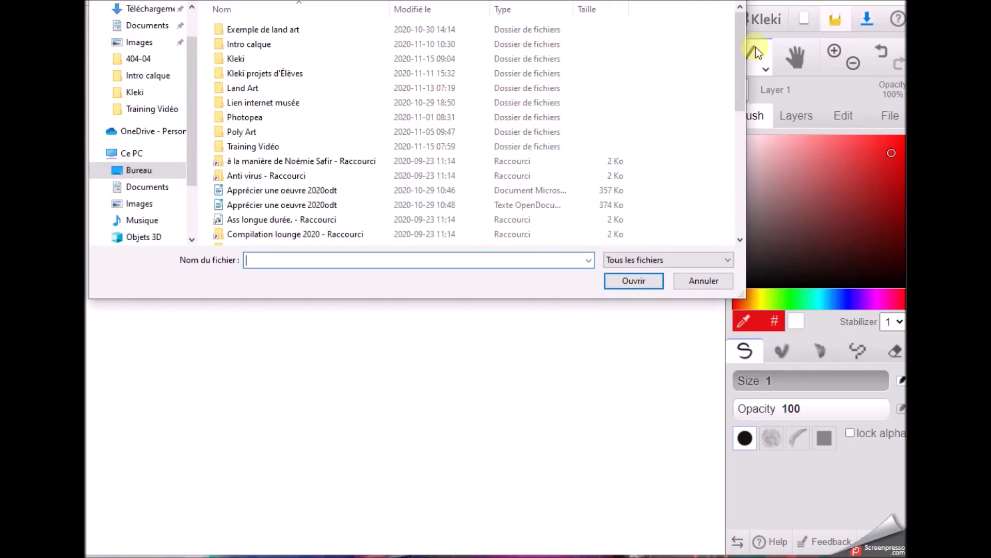
click(263, 60)
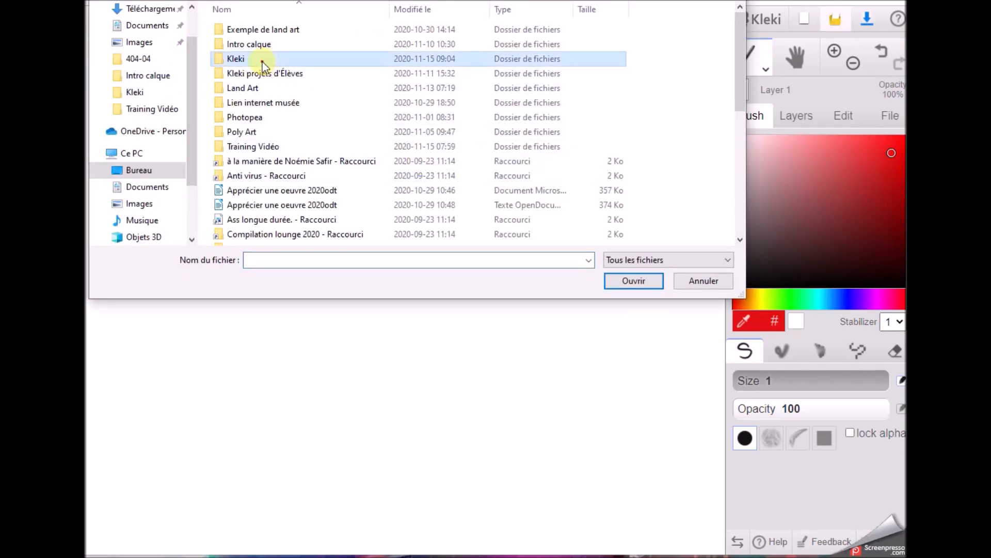
double_click(262, 61)
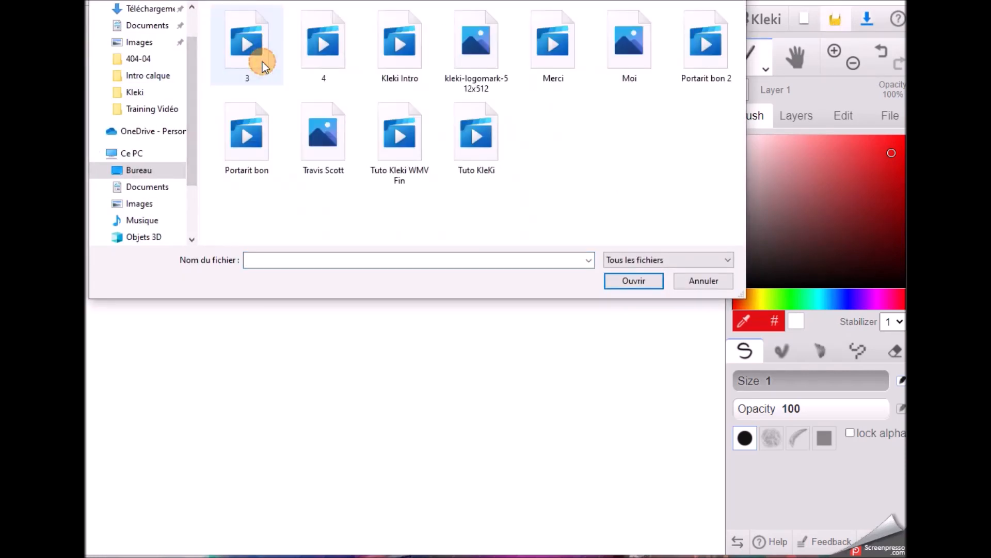
click(624, 57)
click(636, 281)
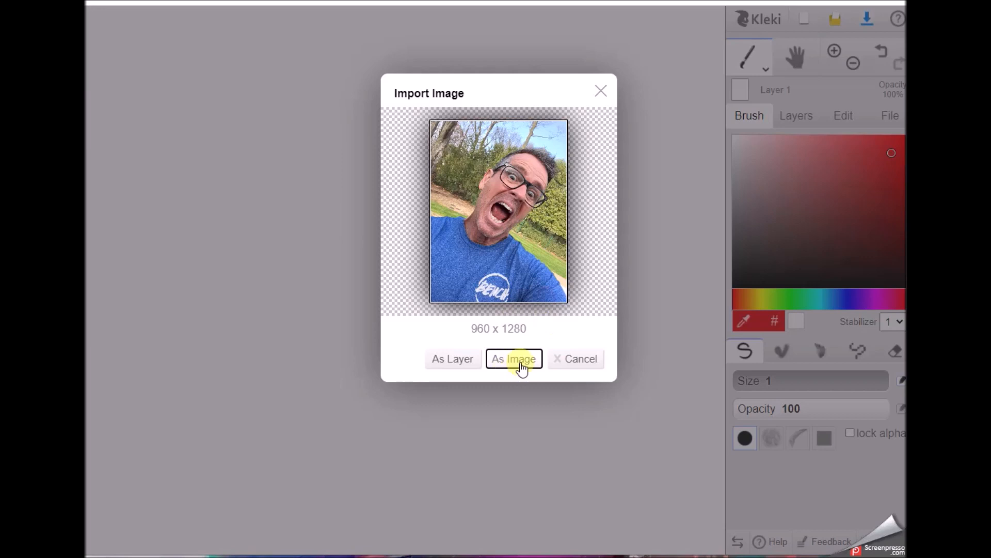
Step: Import the photo as a new layer, enlarged and repositioned so that it fills the whole canvas
click(453, 361)
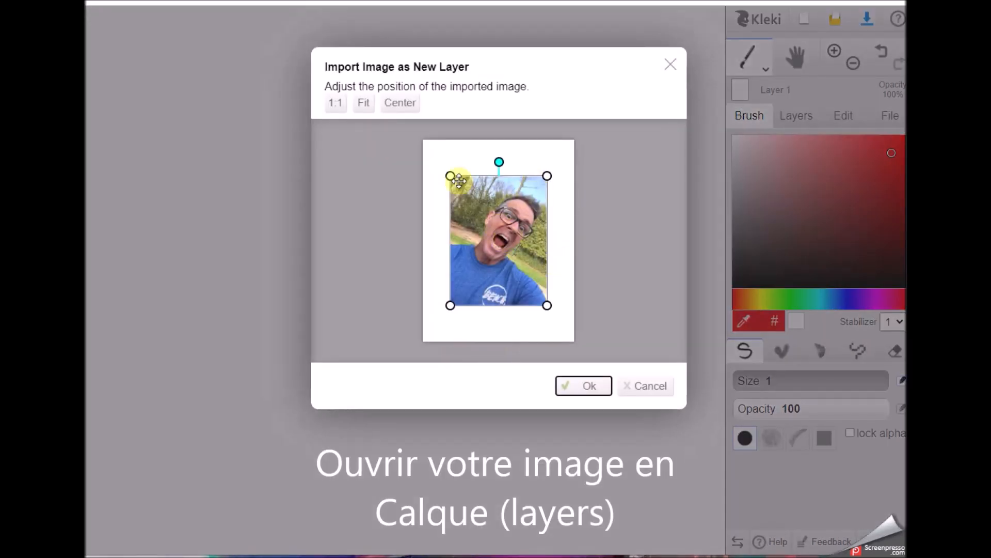
drag(450, 176, 409, 121)
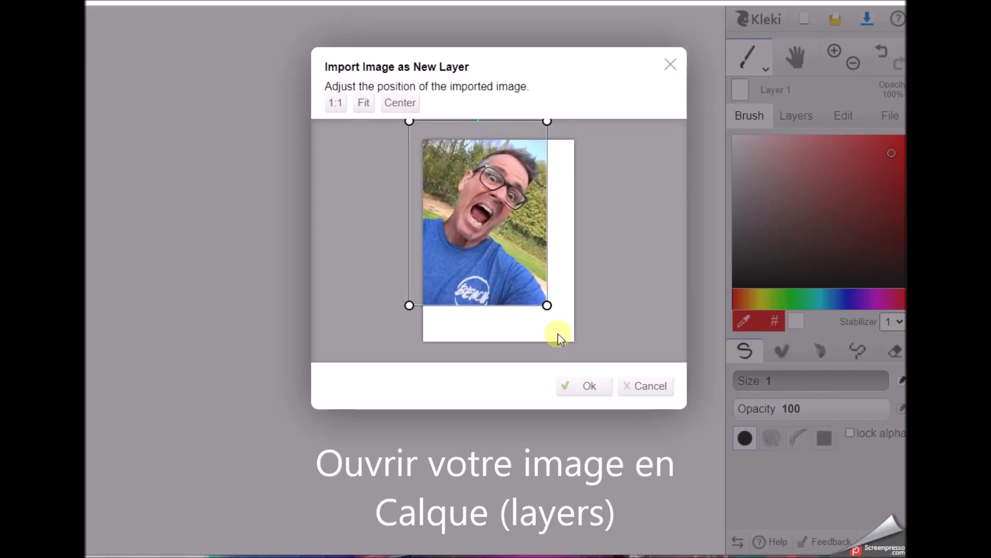
drag(549, 304, 605, 358)
drag(560, 264, 544, 265)
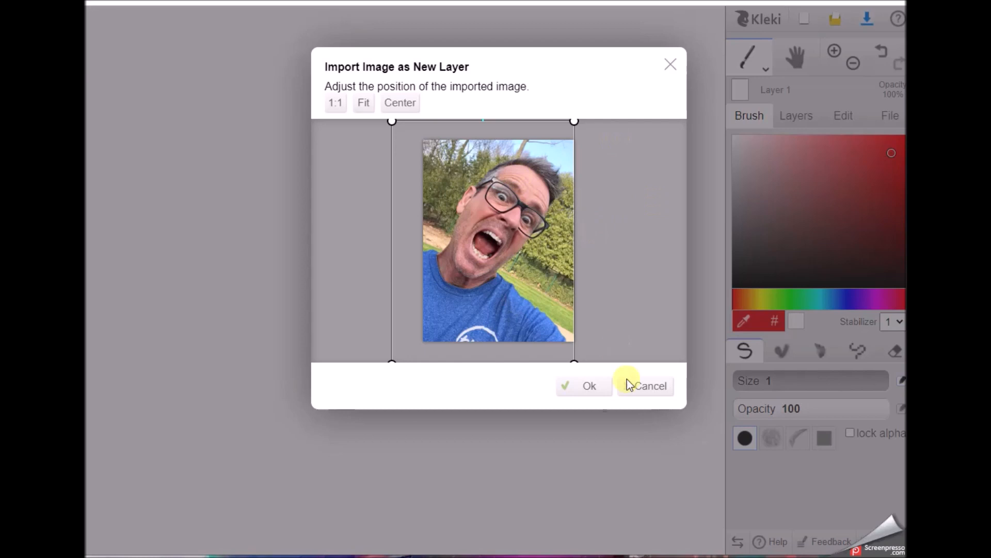
click(590, 392)
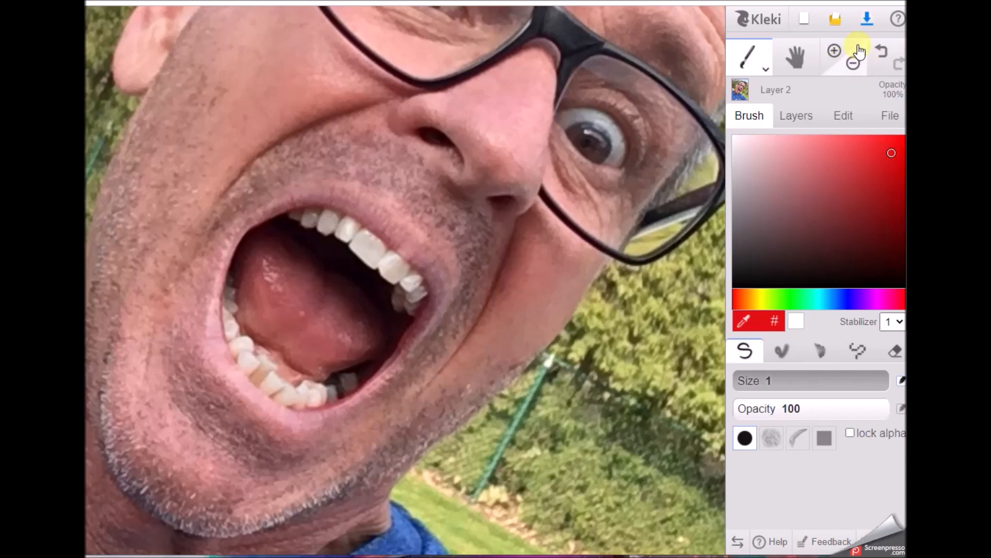
Step: Add a new empty layer above the photo layer
click(853, 64)
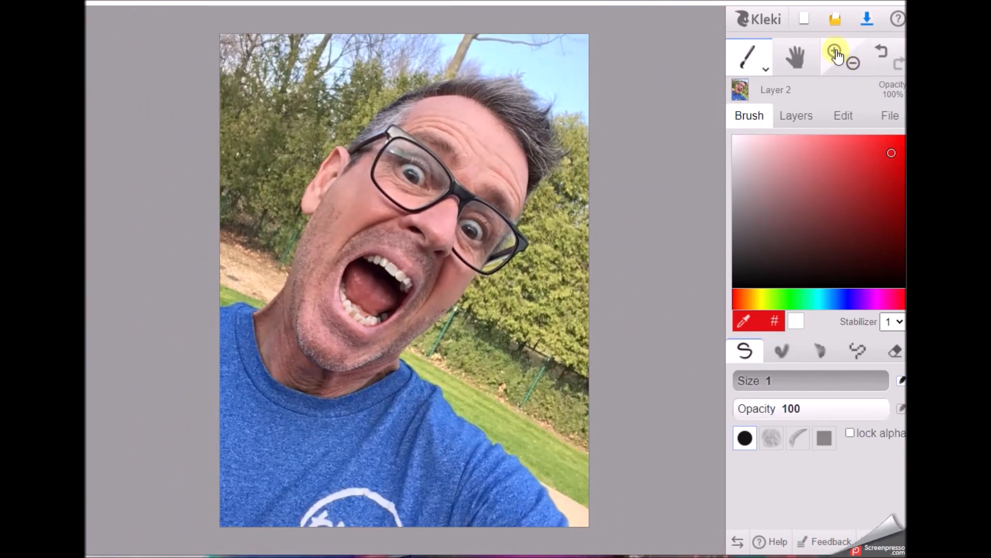
click(765, 71)
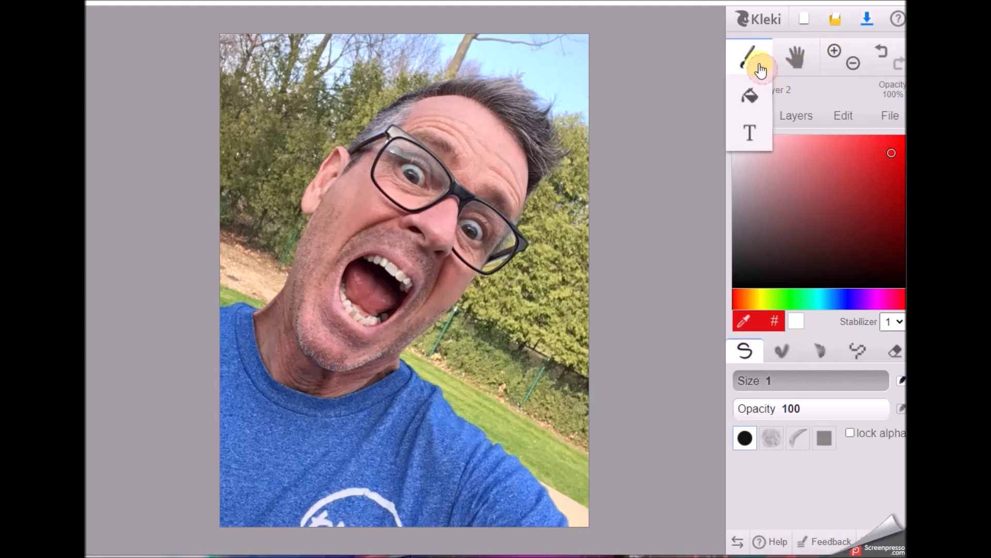
click(751, 359)
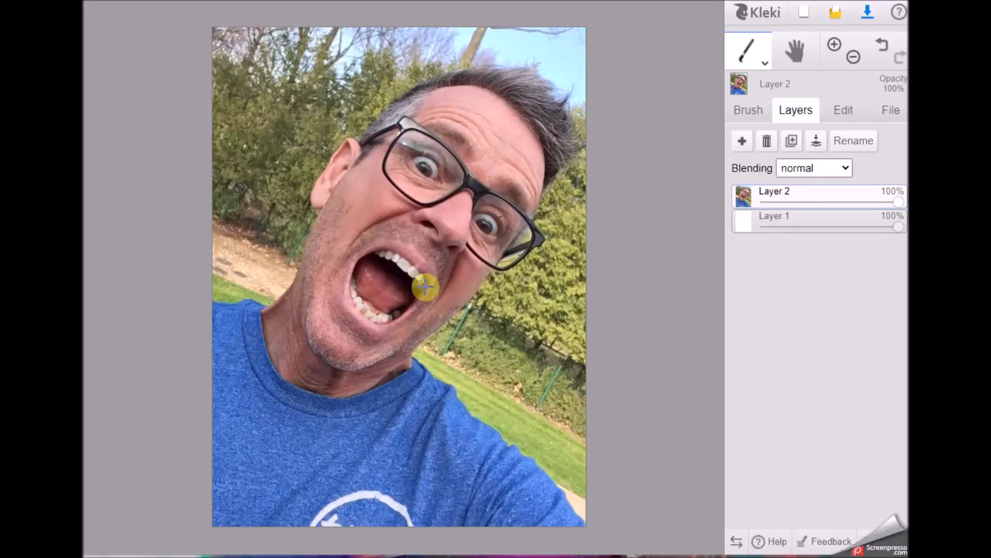
scroll(537, 276, up, 1)
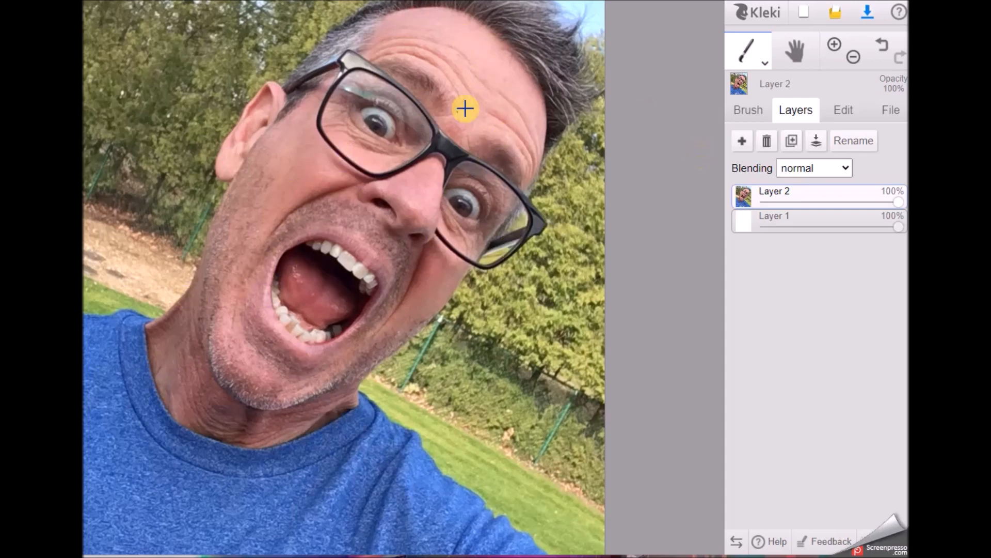
scroll(529, 207, down, 2)
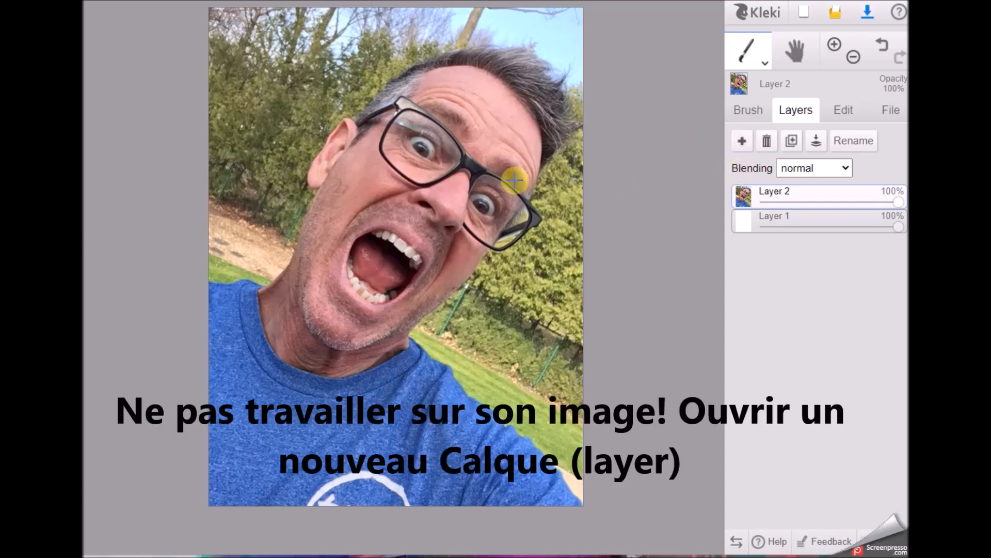
click(740, 142)
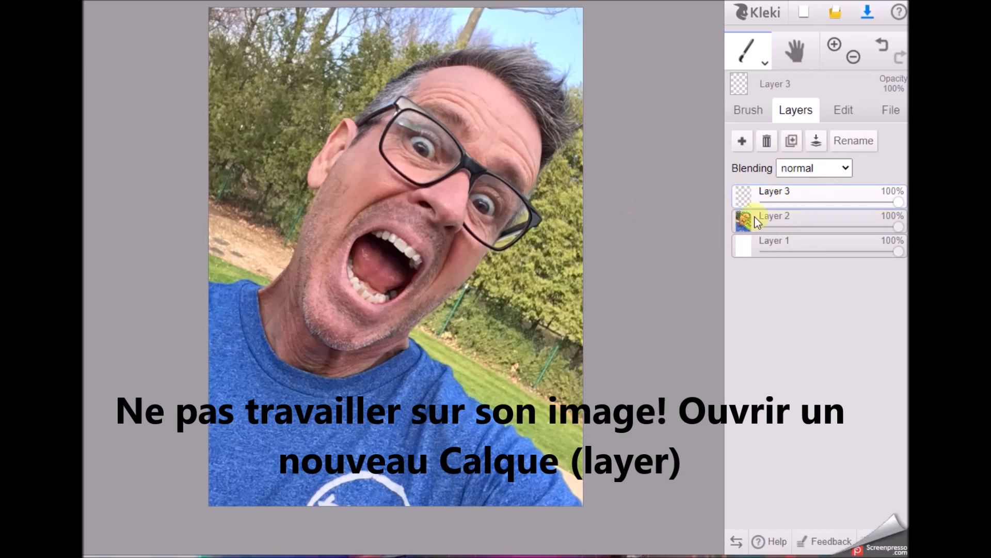
Step: Select the photo layer and the white base layer in turn, and return to the empty Layer 3
click(779, 224)
click(780, 248)
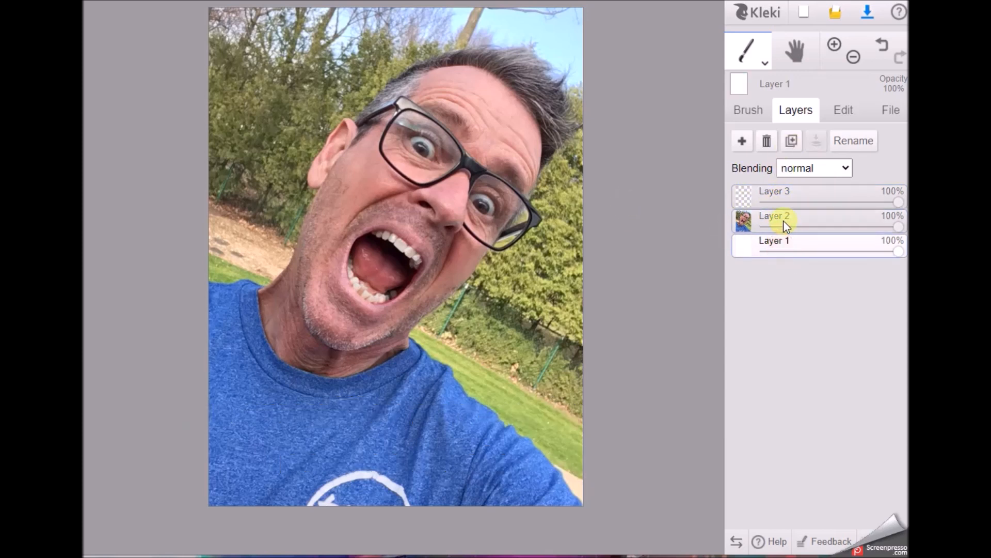
click(783, 225)
click(781, 198)
click(776, 221)
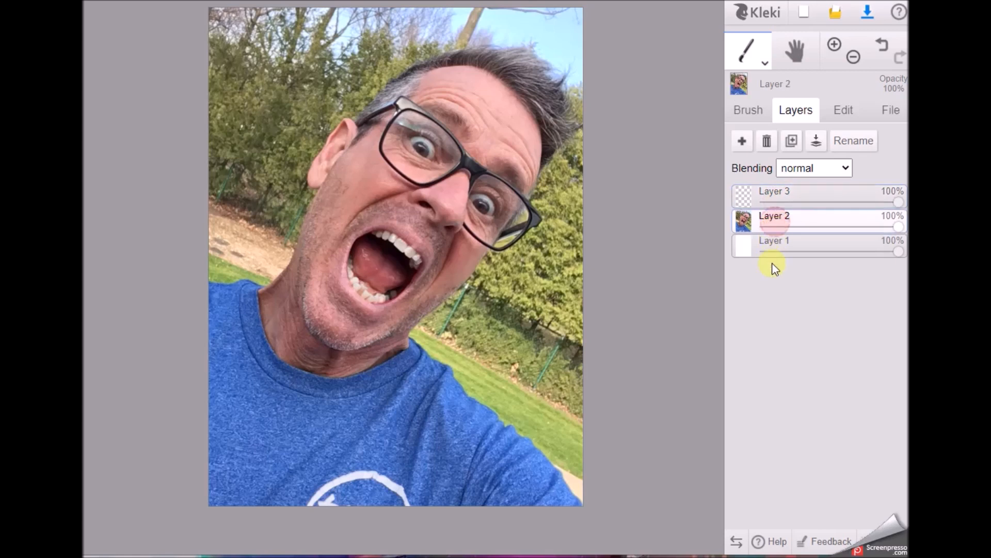
click(771, 198)
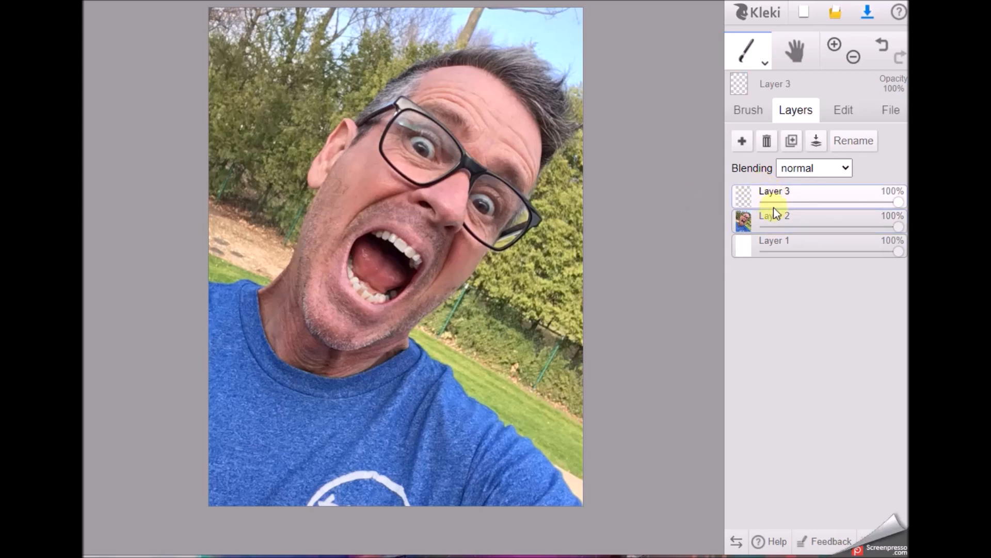
Step: Switch to a dark blue brush colour and trace the outline and inner folds of the ear on Layer 3
click(761, 63)
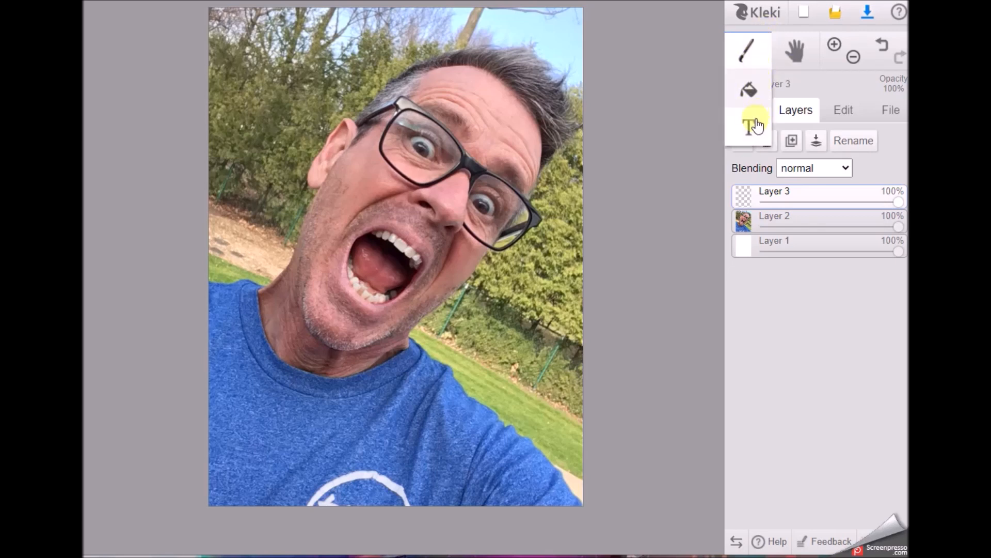
click(749, 61)
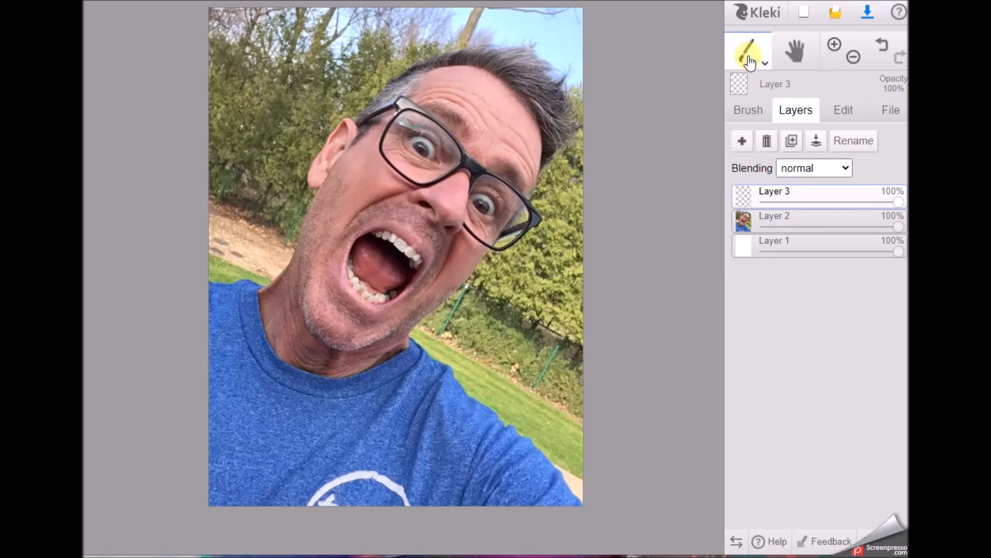
click(752, 115)
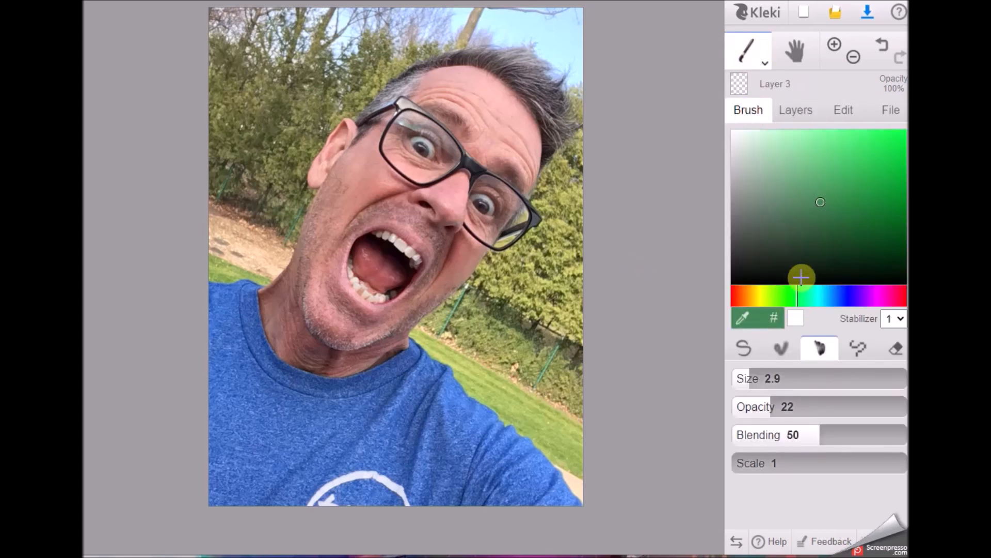
click(852, 296)
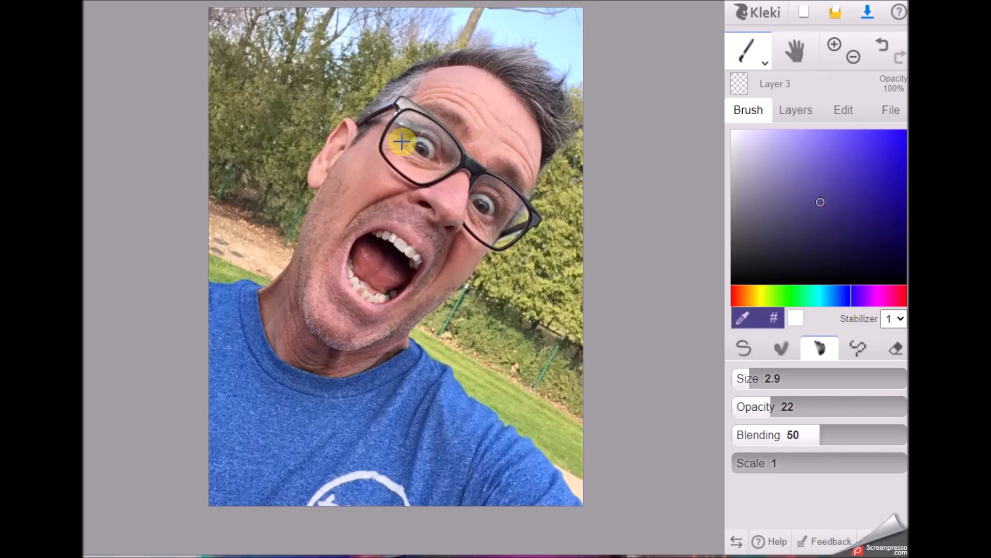
scroll(436, 210, up, 2)
scroll(437, 209, down, 1)
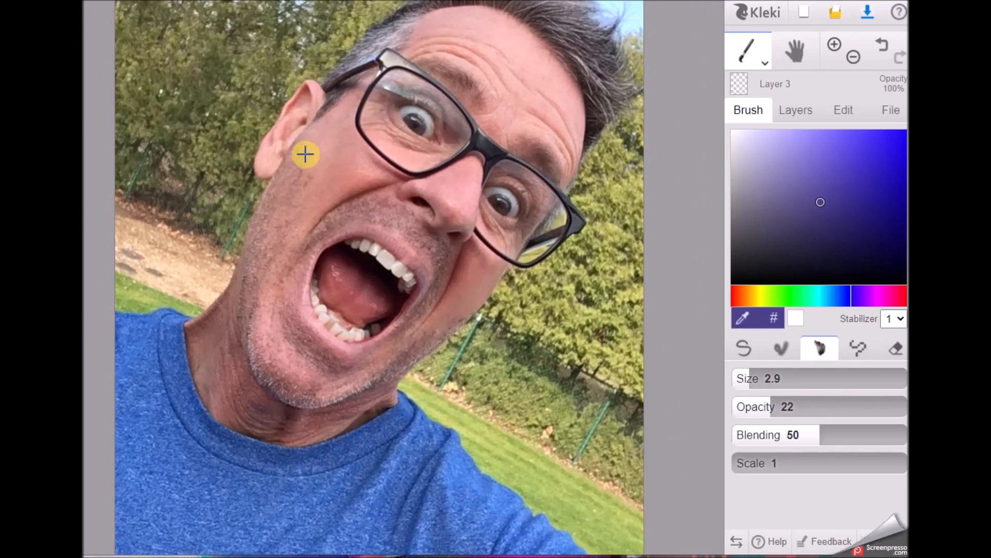
drag(313, 118, 321, 92)
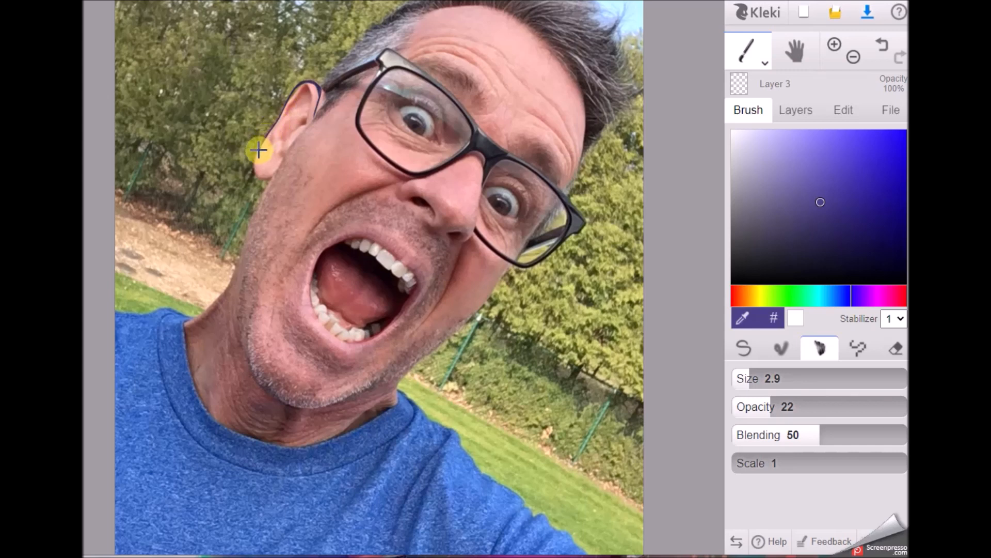
mouse_move(279, 167)
mouse_down()
mouse_move(316, 111)
mouse_move(272, 171)
mouse_move(315, 110)
mouse_move(310, 90)
mouse_move(290, 109)
mouse_move(303, 120)
mouse_move(278, 140)
mouse_up()
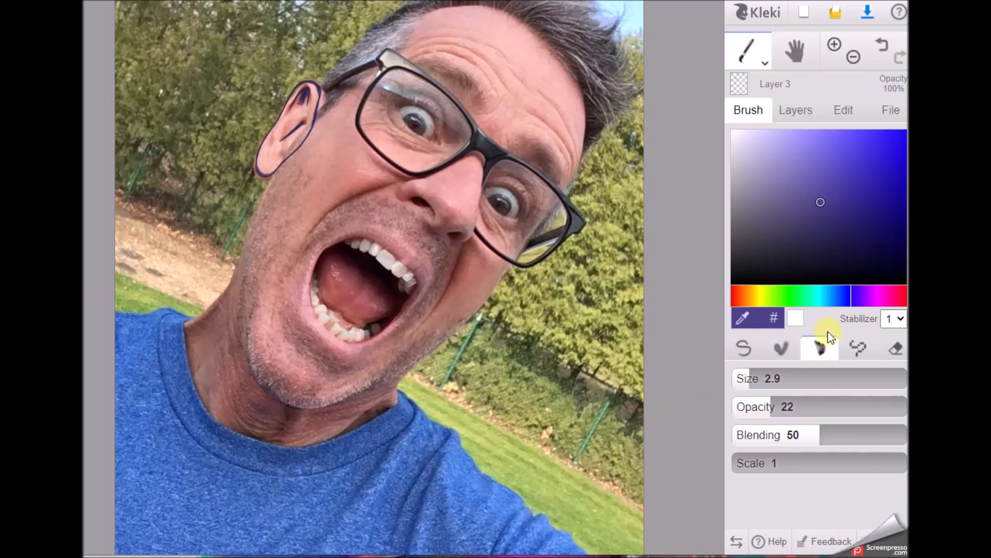
Step: Trace the cheek crease and the face contour in dark blue along the jaw, chin, far cheek, hairline and temple
mouse_move(382, 189)
mouse_down()
mouse_move(330, 222)
mouse_move(330, 213)
mouse_up()
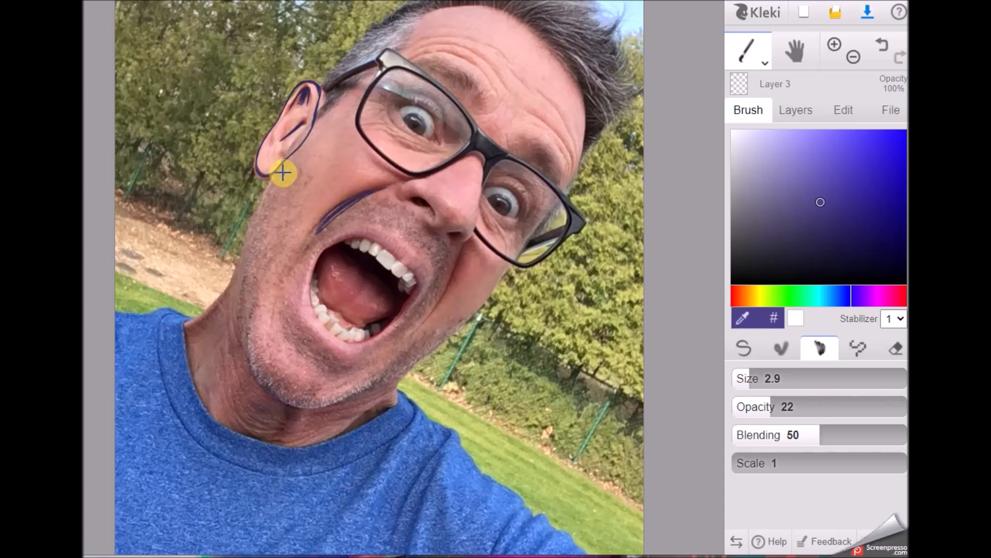
mouse_move(278, 172)
mouse_down()
mouse_move(248, 257)
mouse_move(250, 380)
mouse_move(286, 405)
mouse_move(327, 405)
mouse_move(389, 365)
mouse_move(367, 390)
mouse_move(416, 363)
mouse_move(447, 320)
mouse_move(439, 341)
mouse_up()
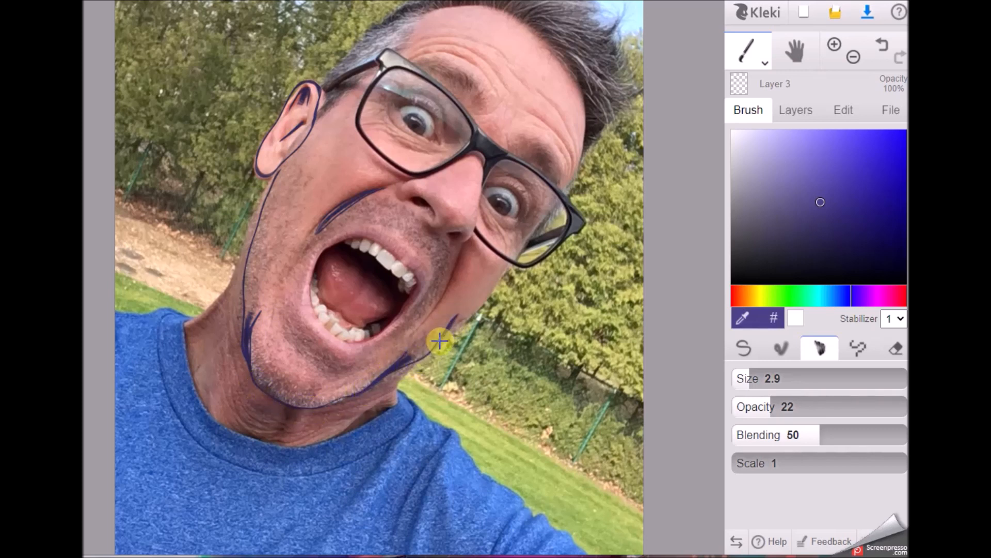
drag(474, 309, 509, 265)
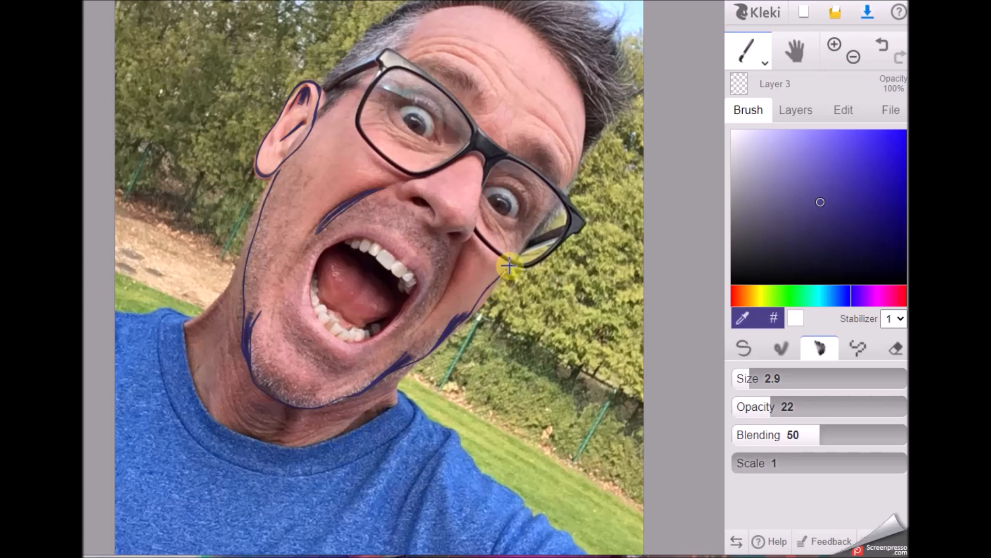
mouse_move(542, 217)
mouse_down()
mouse_move(566, 191)
mouse_move(575, 155)
mouse_up()
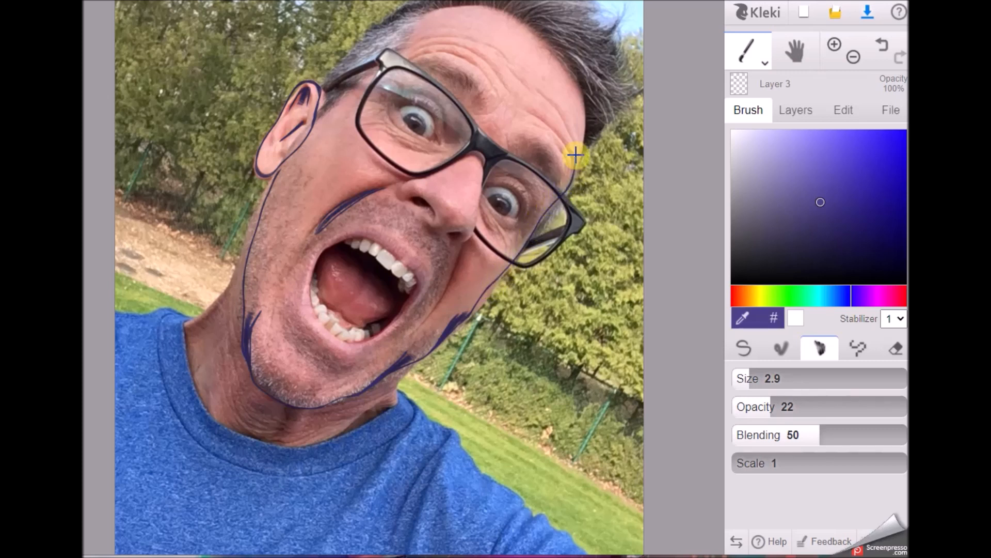
drag(584, 109, 554, 43)
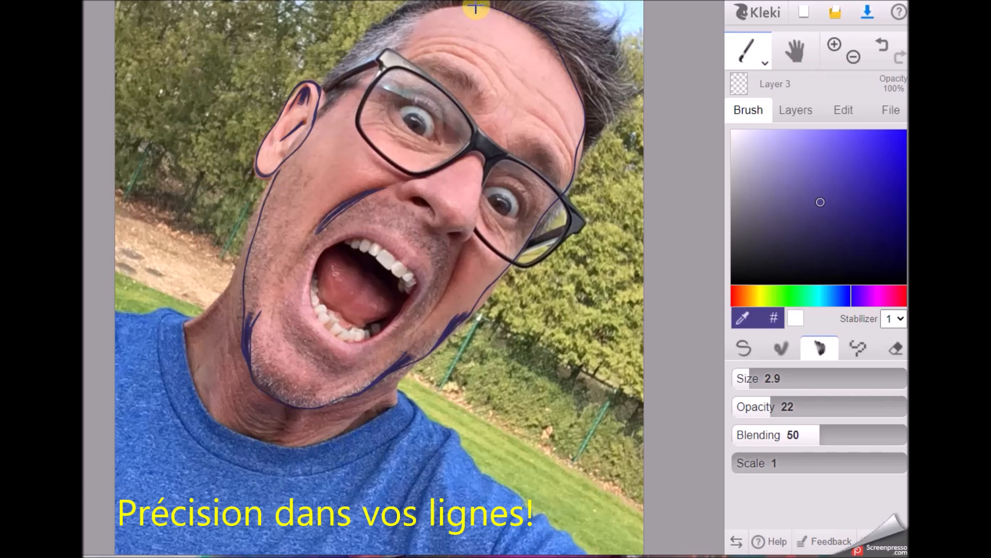
drag(423, 17, 326, 118)
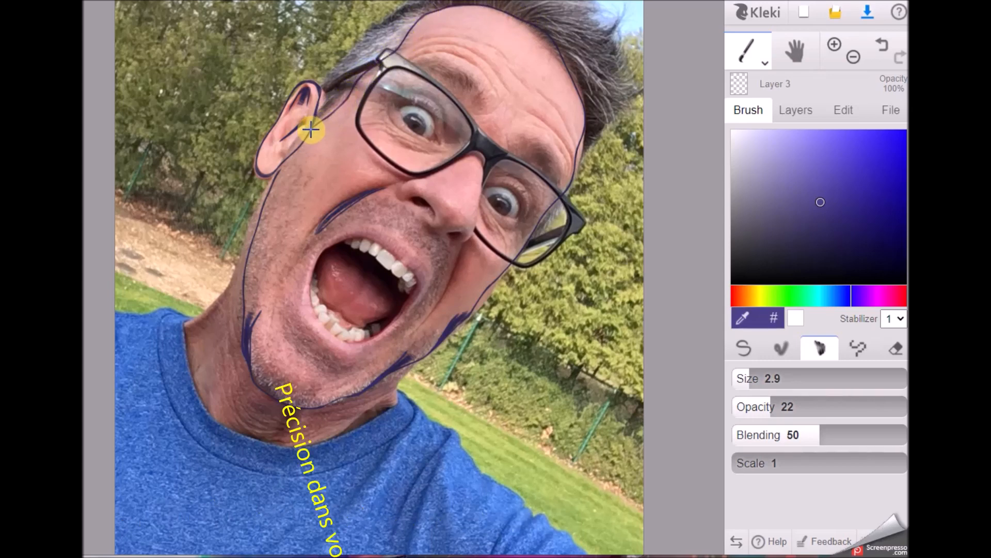
Step: Add dark blue lines for the nose, nostril, forehead wrinkles, neck and underside of the jaw
scroll(349, 127, down, 1)
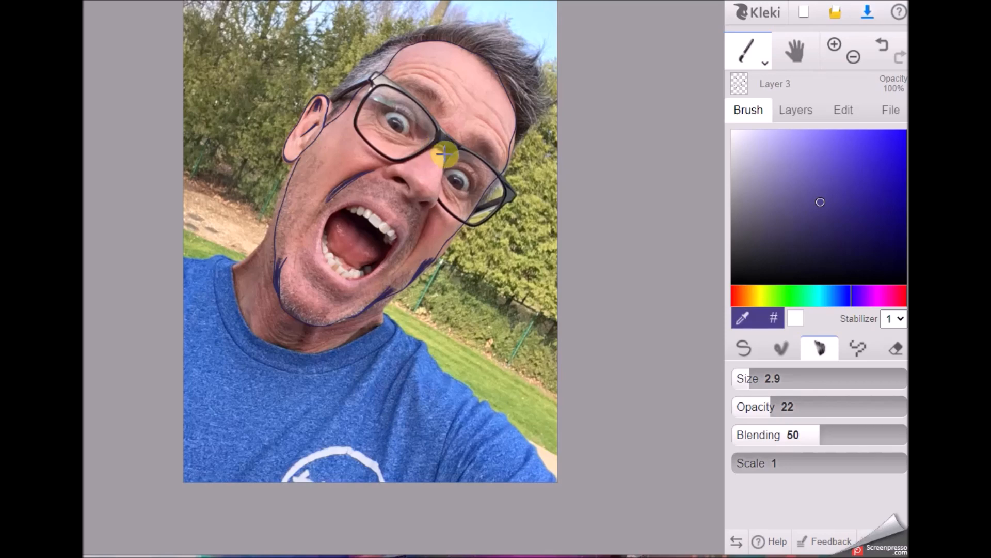
drag(444, 179, 437, 200)
drag(393, 179, 409, 188)
drag(413, 73, 459, 97)
drag(478, 114, 510, 140)
drag(235, 268, 303, 347)
drag(341, 333, 389, 302)
drag(268, 241, 297, 159)
Step: Change the brush hue to green and paint strokes over the hair from the crown to the temple
click(795, 296)
drag(399, 47, 443, 33)
drag(464, 44, 500, 32)
mouse_move(491, 60)
mouse_down()
mouse_move(532, 49)
mouse_move(550, 101)
mouse_up()
drag(385, 64, 339, 92)
Step: Outline the whites of the eyes in white with the Pen brush, and undo the last stroke
scroll(522, 111, up, 4)
click(744, 348)
scroll(196, 113, up, 4)
click(735, 134)
mouse_move(202, 150)
mouse_down()
mouse_move(282, 115)
mouse_move(202, 150)
mouse_up()
mouse_move(524, 450)
mouse_down()
mouse_move(567, 466)
mouse_move(555, 442)
mouse_move(540, 472)
mouse_move(621, 535)
mouse_move(540, 475)
mouse_up()
click(884, 54)
Step: Outline the irises in red and the pupils in black, and add small white highlights to the pupils
click(906, 296)
click(903, 150)
mouse_move(204, 151)
mouse_down()
mouse_move(275, 148)
mouse_move(204, 152)
mouse_up()
click(859, 280)
drag(248, 174, 250, 175)
click(736, 134)
Step: Sample the dark blue with the eyedropper and shade the eyelids and the areas around the eyes with the Blend brush
scroll(482, 345, down, 4)
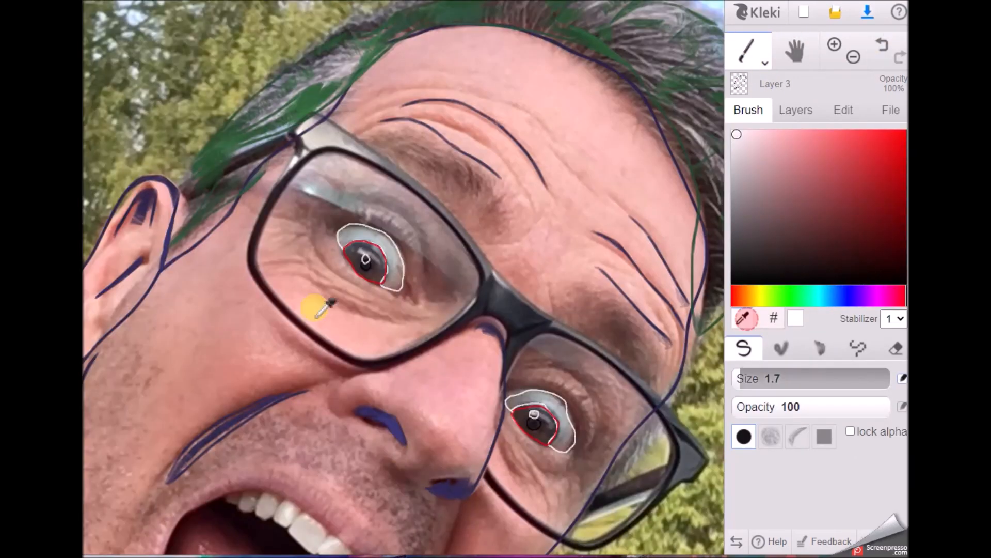
click(742, 318)
click(819, 348)
drag(326, 297, 411, 322)
drag(301, 192, 326, 208)
drag(564, 371, 619, 408)
drag(366, 204, 430, 264)
Step: Sample the dark green with the eyedropper and paint over both eyebrows
click(742, 318)
drag(415, 150, 493, 214)
drag(583, 317, 677, 381)
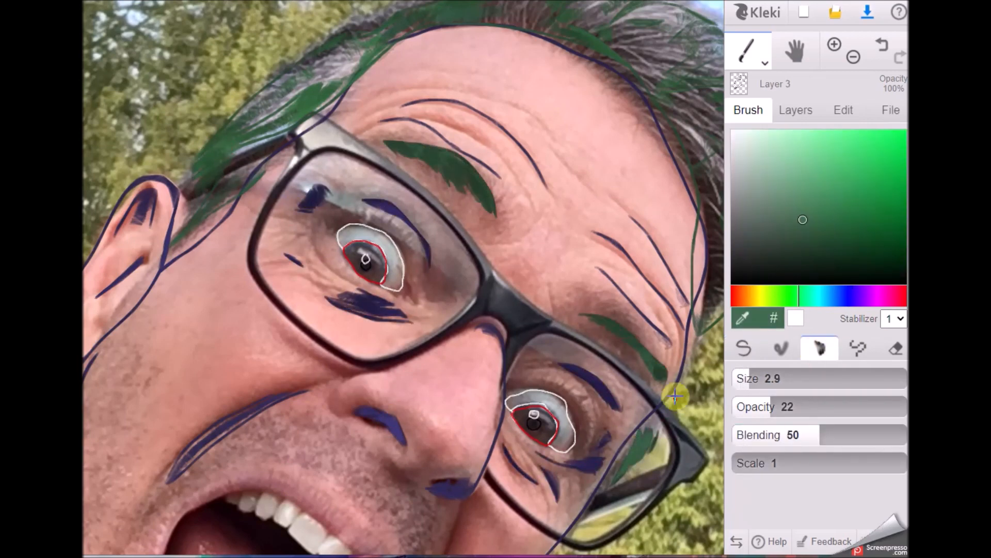
Step: Choose a brighter green and paint strokes over the beard area of the jaw and chin
scroll(443, 252, down, 4)
click(885, 150)
drag(250, 351, 258, 478)
drag(356, 343, 400, 365)
Step: Outline the inner and outer edges of the lips in red with the Pen brush
scroll(412, 413, up, 4)
click(796, 50)
drag(330, 361, 450, 174)
click(747, 51)
click(744, 348)
click(902, 296)
mouse_move(265, 114)
mouse_down()
mouse_move(296, 460)
mouse_move(265, 113)
mouse_up()
mouse_move(225, 178)
mouse_down()
mouse_move(210, 241)
mouse_move(505, 257)
mouse_up()
mouse_move(495, 253)
mouse_down()
mouse_move(387, 104)
mouse_move(225, 179)
mouse_up()
Step: Outline the upper and lower teeth in yellow
click(759, 295)
mouse_move(313, 119)
mouse_down()
mouse_move(379, 139)
mouse_move(370, 107)
mouse_up()
mouse_move(217, 213)
mouse_down()
mouse_move(376, 378)
mouse_move(217, 213)
mouse_up()
scroll(403, 330, up, 1)
scroll(403, 330, down, 1)
Step: Outline the tongue in magenta with the Blend brush
click(877, 296)
click(820, 348)
mouse_move(241, 274)
mouse_down()
mouse_move(259, 154)
mouse_move(345, 254)
mouse_up()
drag(345, 254, 240, 274)
Step: Shade the inside of the mouth in dark purple and add light pink highlights to the tongue
click(892, 251)
drag(441, 344, 387, 375)
click(789, 140)
drag(356, 294, 390, 282)
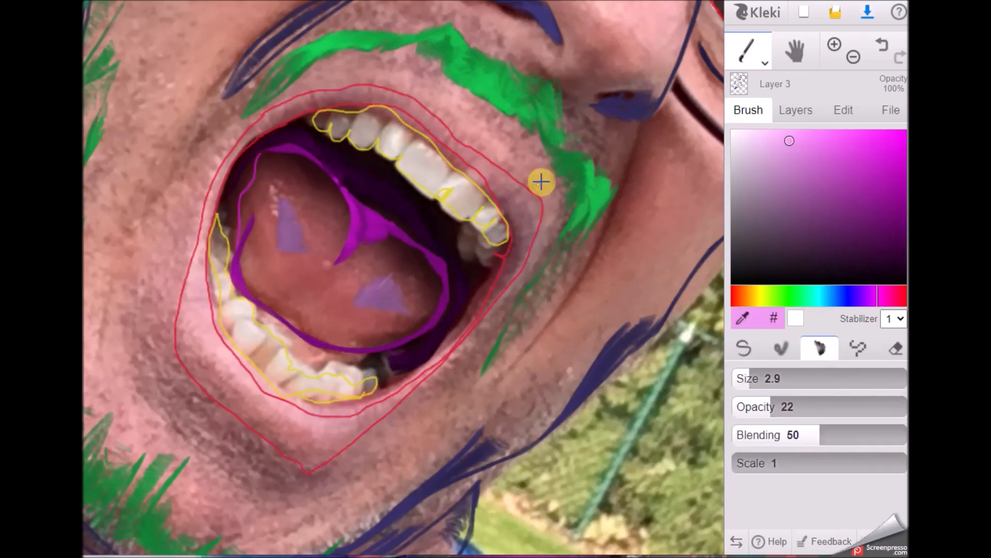
Step: Outline the T-shirt and sketch its folds in olive with the Blend brush
scroll(394, 256, down, 5)
click(743, 348)
click(820, 348)
click(765, 296)
drag(210, 273, 259, 280)
mouse_move(263, 324)
mouse_down()
mouse_move(413, 340)
mouse_move(454, 379)
mouse_up()
mouse_move(455, 378)
mouse_down()
mouse_move(523, 447)
mouse_move(544, 493)
mouse_up()
drag(544, 493, 211, 481)
Step: Add green eyeshadow strokes above both eyes with the Blend brush
scroll(303, 284, up, 2)
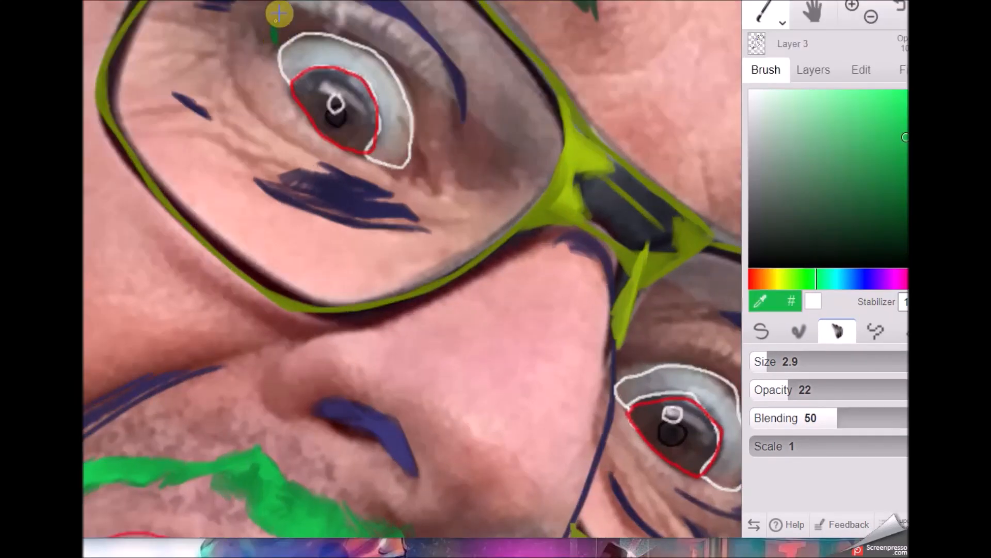
drag(274, 25, 423, 140)
drag(654, 357, 723, 336)
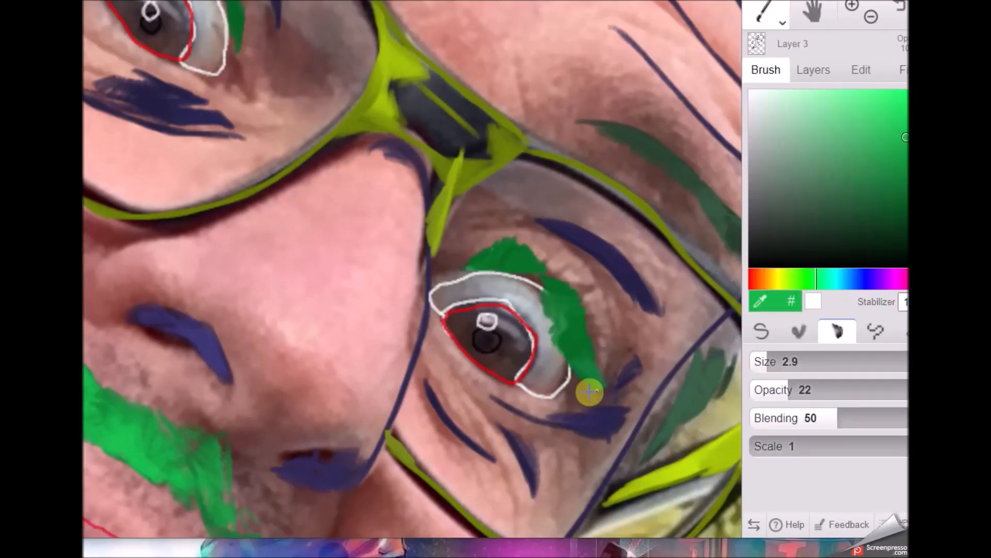
Step: Retrace the outlines of both eyes in black with the Pen brush
click(764, 264)
click(762, 330)
mouse_move(434, 297)
mouse_down()
mouse_move(521, 382)
mouse_move(445, 309)
mouse_move(566, 385)
mouse_move(498, 302)
mouse_up()
key(ctrl+z)
drag(176, 31, 326, 212)
scroll(325, 212, up, 4)
drag(191, 204, 441, 324)
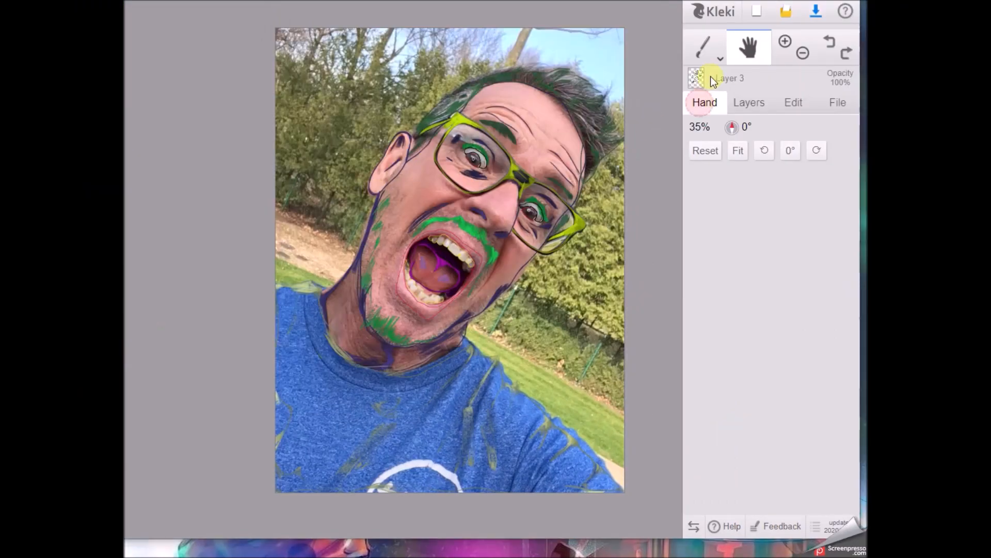
Step: Draw magenta diagonal lines across the background on both sides of the head with the Pen brush at size 12
click(703, 48)
drag(276, 181, 624, 340)
drag(391, 140, 294, 66)
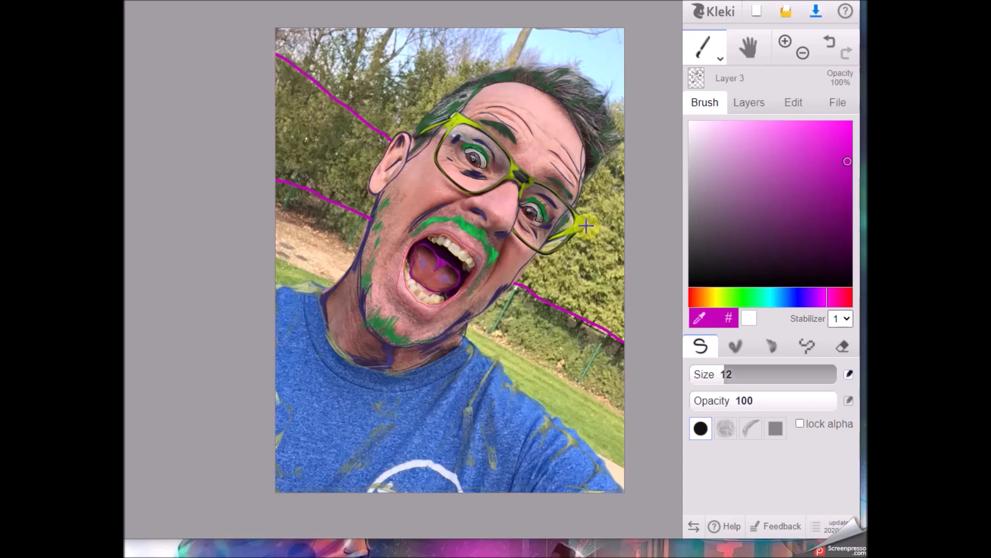
drag(585, 226, 628, 246)
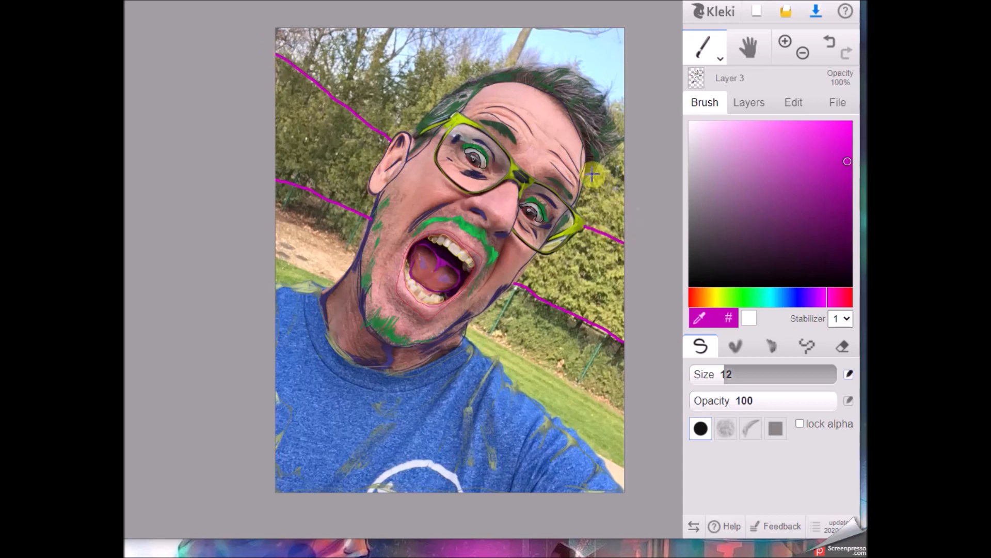
drag(595, 175, 624, 184)
drag(447, 70, 462, 86)
drag(424, 47, 398, 22)
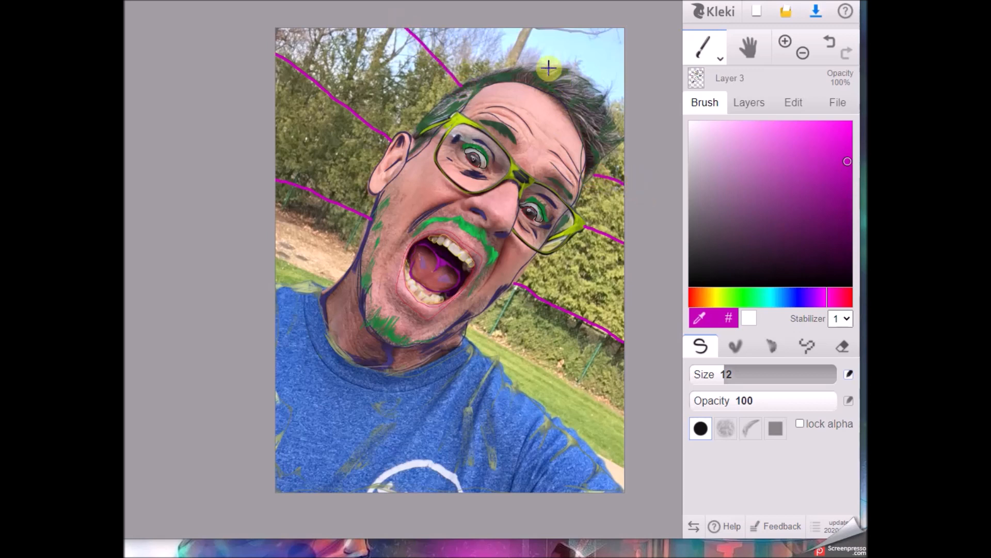
drag(509, 27, 607, 78)
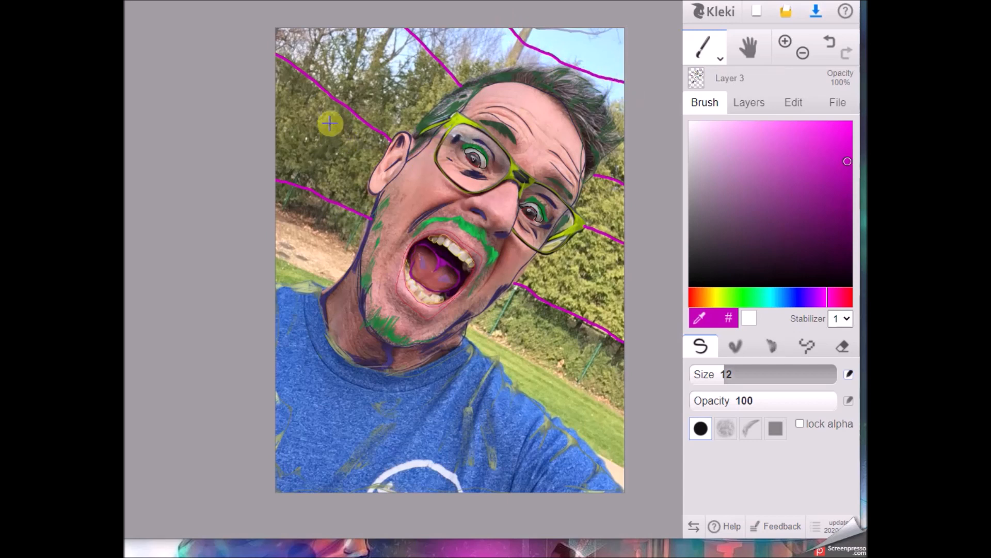
Step: Draw magenta circles of different sizes between the diagonal lines of the background
mouse_move(364, 46)
mouse_down()
mouse_move(353, 68)
mouse_move(390, 65)
mouse_move(368, 44)
mouse_move(372, 69)
mouse_up()
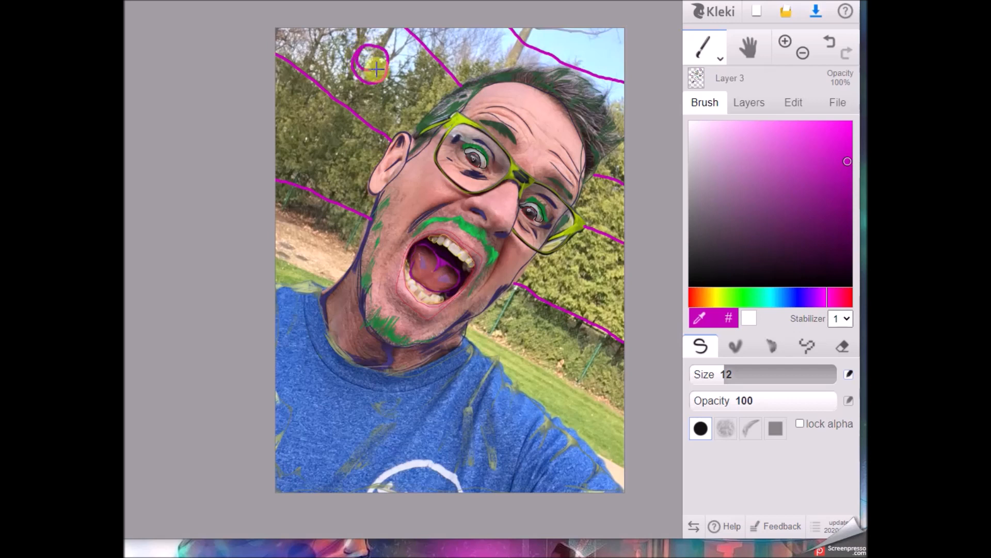
drag(618, 240, 589, 251)
drag(330, 199, 331, 198)
drag(552, 309, 555, 308)
drag(609, 381, 608, 383)
drag(570, 26, 567, 28)
drag(467, 22, 506, 32)
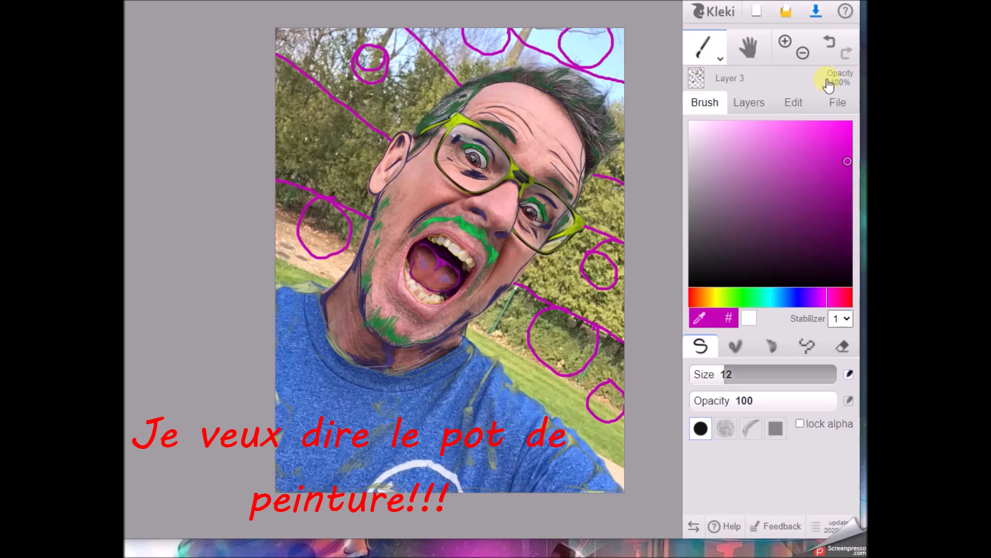
Step: Hide the photo by setting Layer 2's opacity to 0%
click(749, 104)
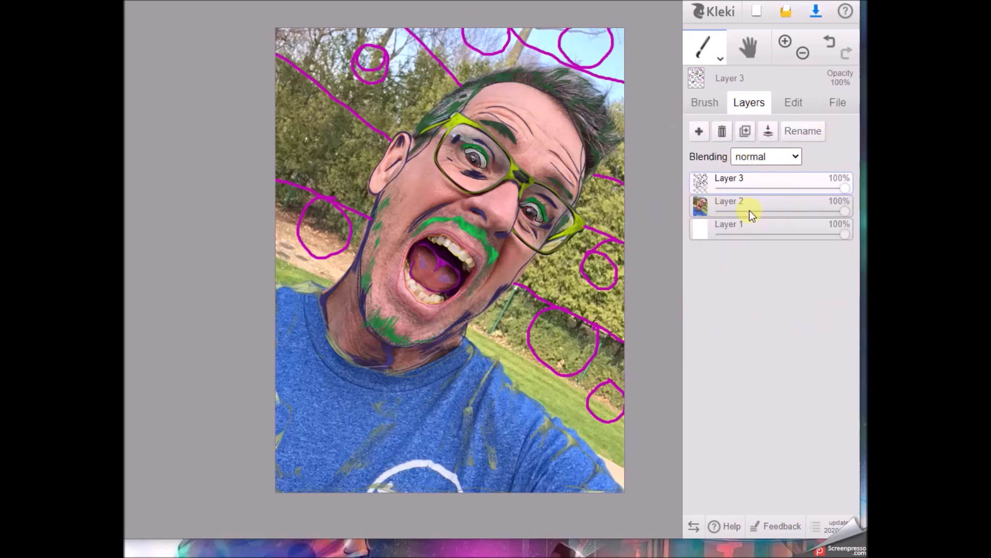
click(718, 203)
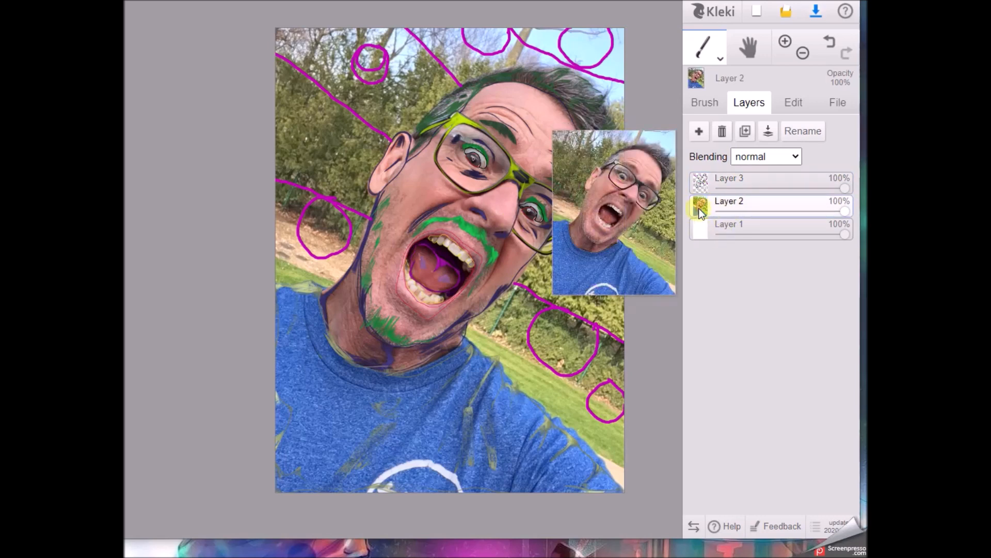
drag(850, 213, 717, 216)
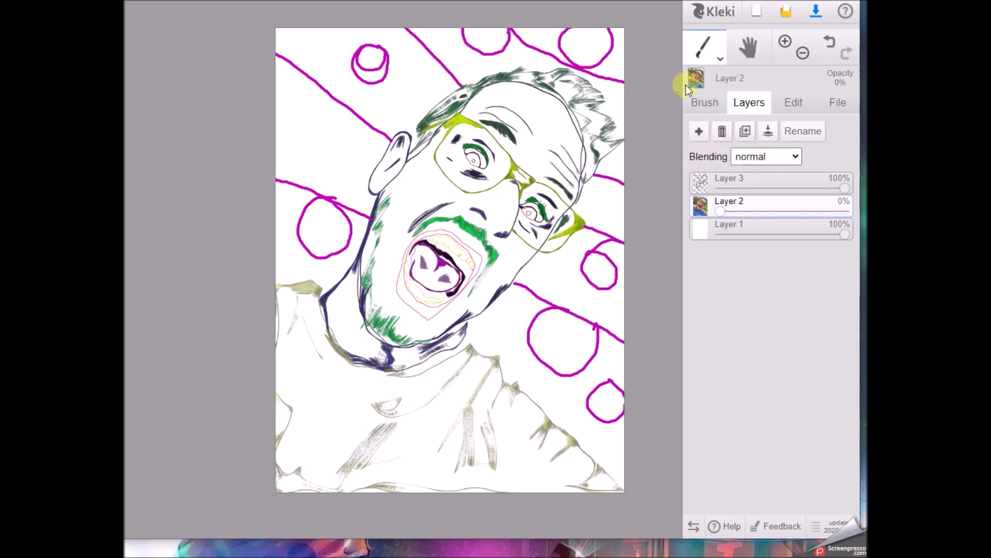
Step: Fill both irises and the lips with red on Layer 3 using the Fill tool
click(720, 57)
click(703, 77)
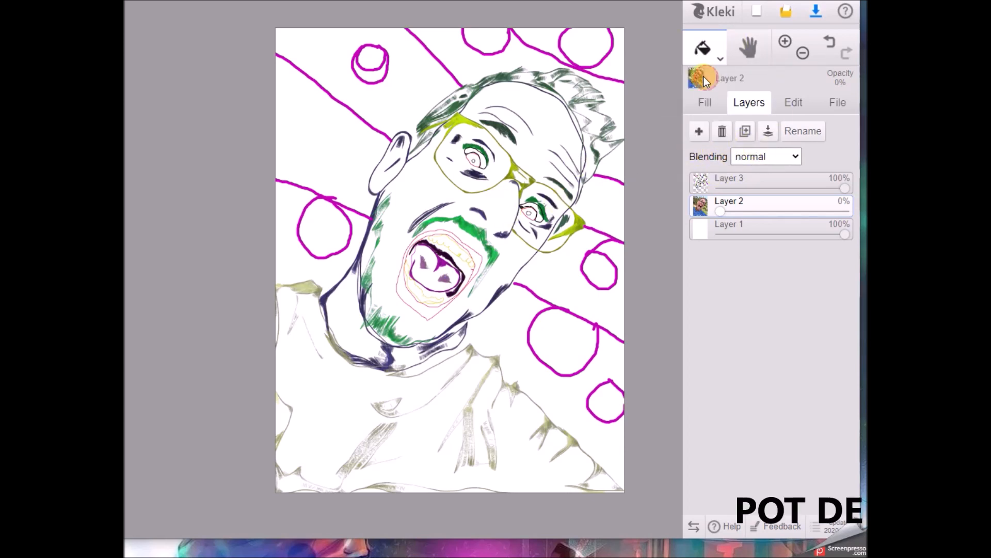
click(710, 105)
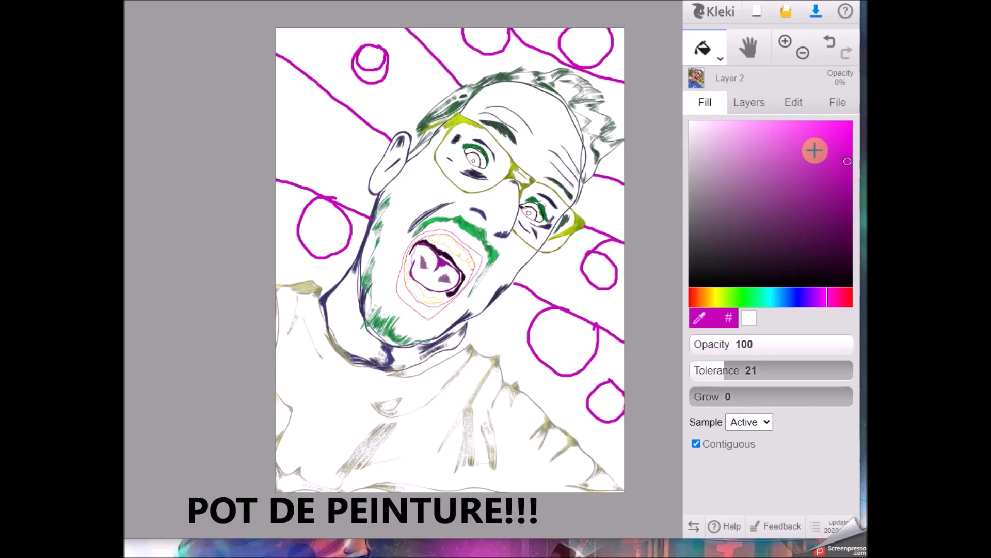
click(465, 279)
scroll(505, 221, up, 1)
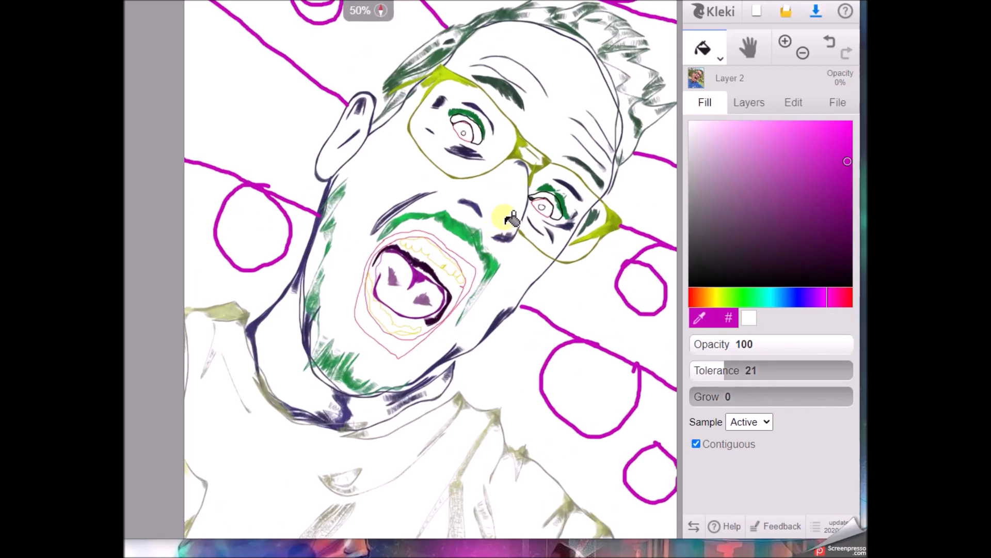
scroll(681, 196, up, 1)
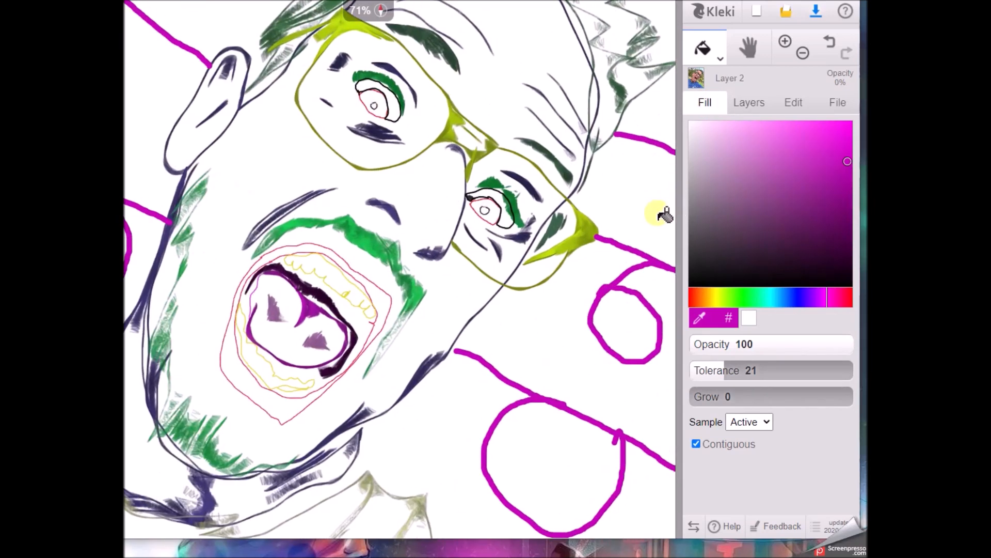
scroll(653, 209, up, 1)
scroll(654, 209, down, 1)
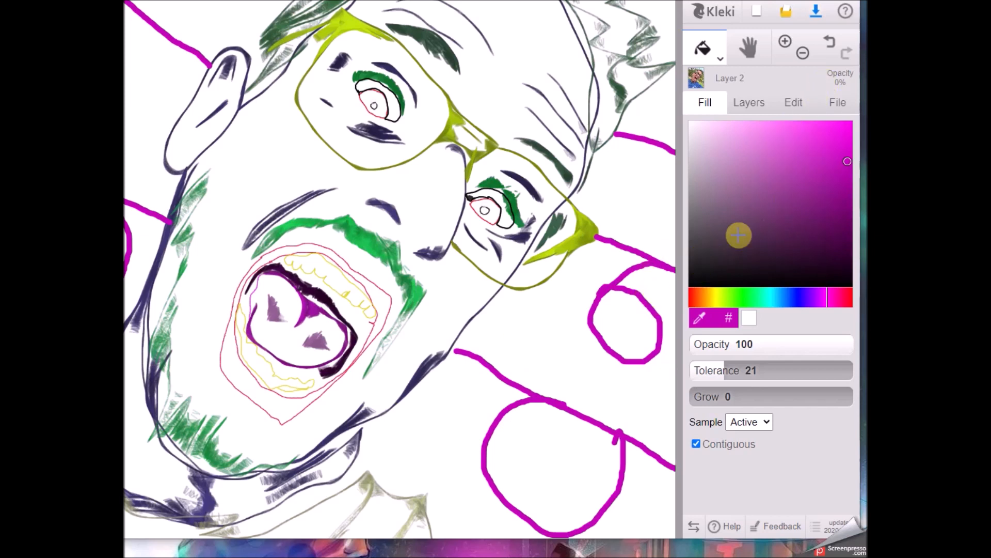
click(850, 295)
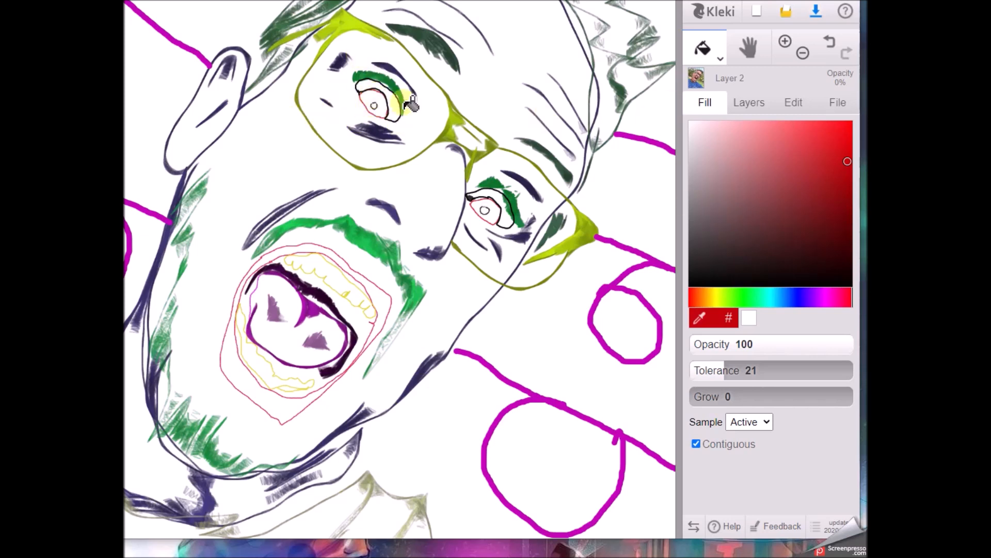
click(753, 103)
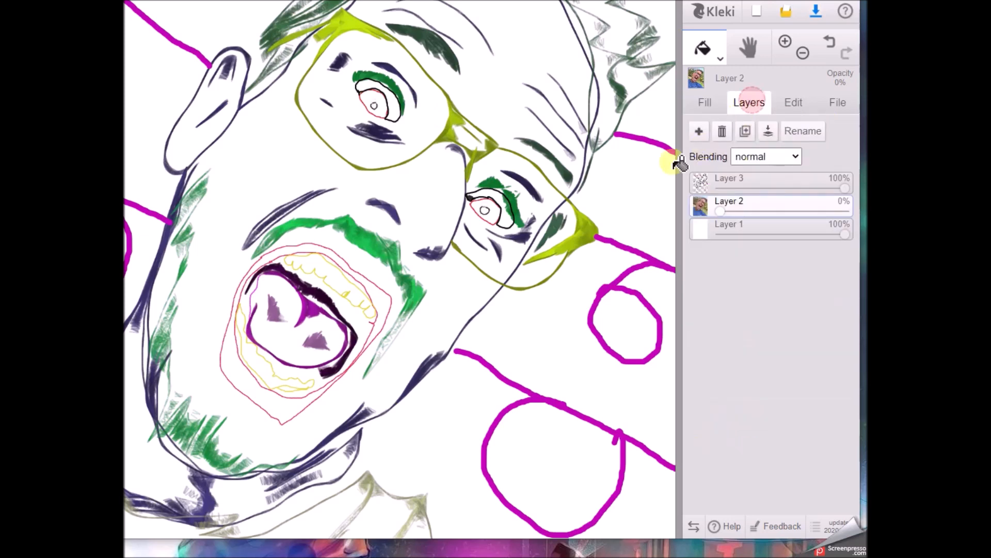
click(704, 181)
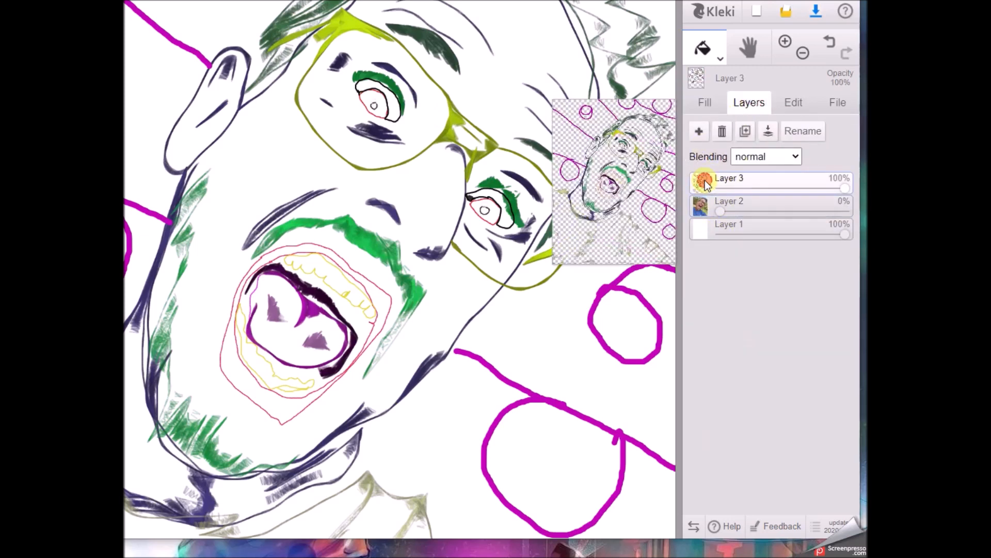
click(381, 99)
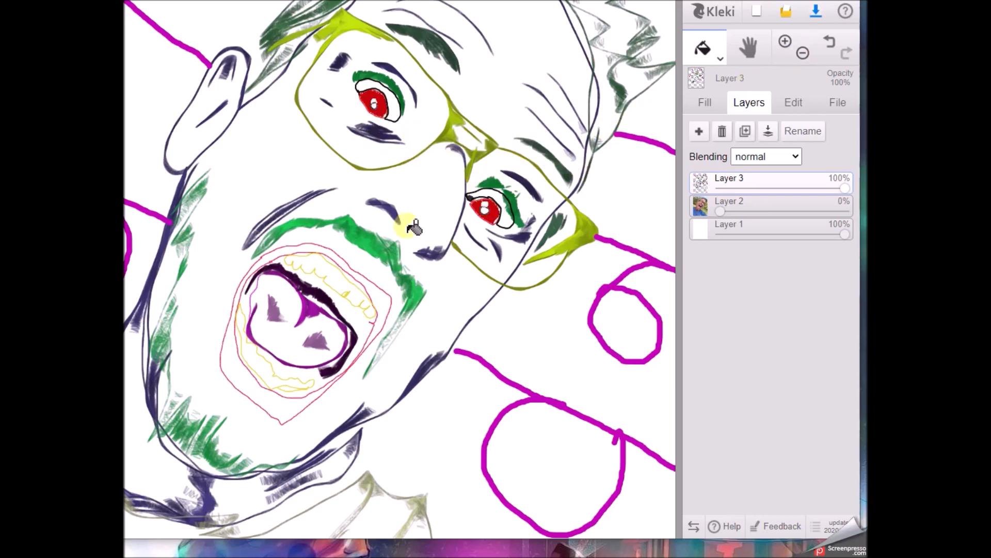
click(379, 289)
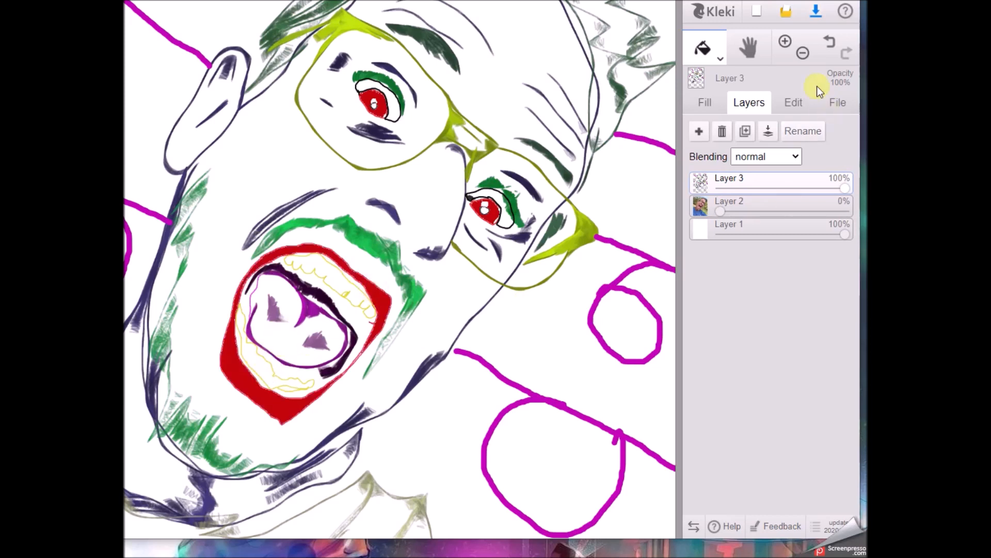
Step: Fill the face, including the skin behind the glasses, with turquoise
click(720, 110)
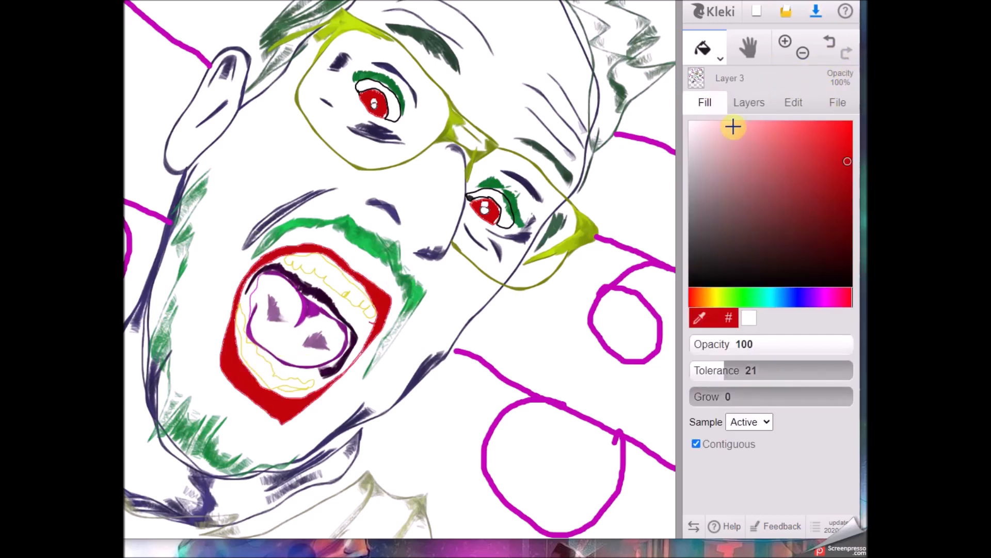
click(772, 298)
click(292, 164)
click(483, 243)
click(331, 108)
Step: Fill the sections of the hair with bright green
scroll(561, 73, down, 1)
click(747, 297)
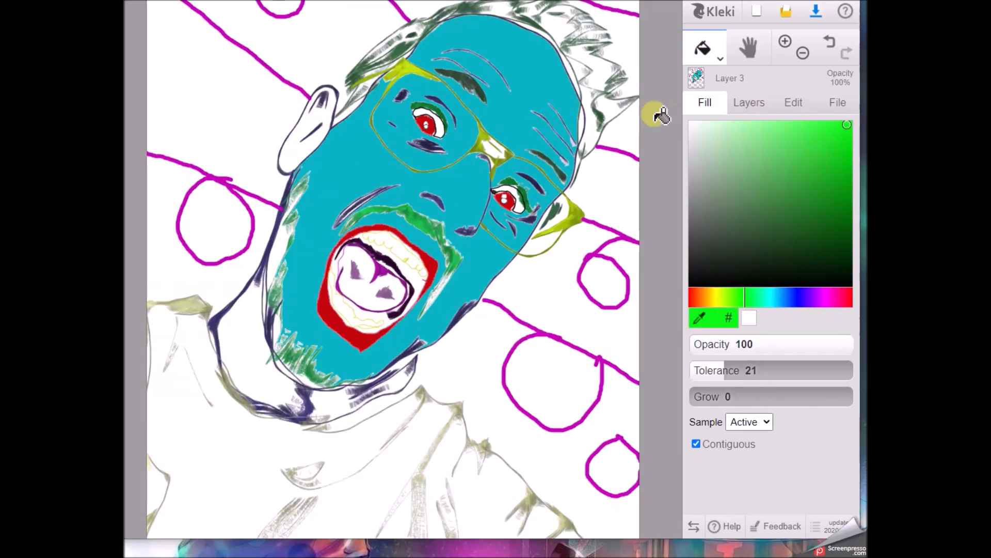
click(749, 47)
scroll(568, 116, up, 3)
drag(602, 122, 440, 207)
click(703, 48)
click(568, 310)
click(829, 41)
click(749, 47)
click(702, 48)
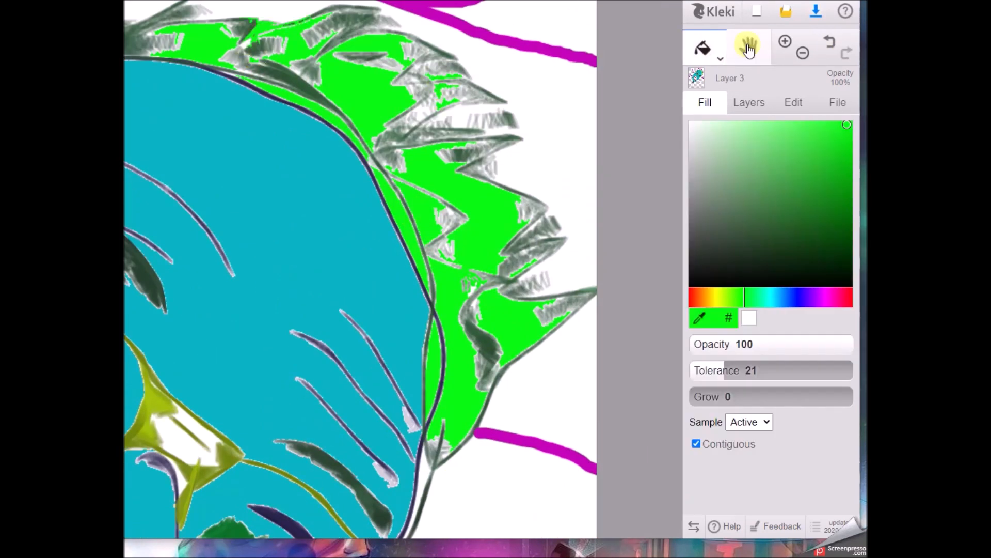
click(748, 48)
click(702, 48)
click(260, 239)
Step: Fill the ear and the neck with the turquoise sampled from the face
scroll(515, 68, down, 2)
click(699, 318)
click(437, 240)
click(328, 182)
scroll(335, 331, down, 2)
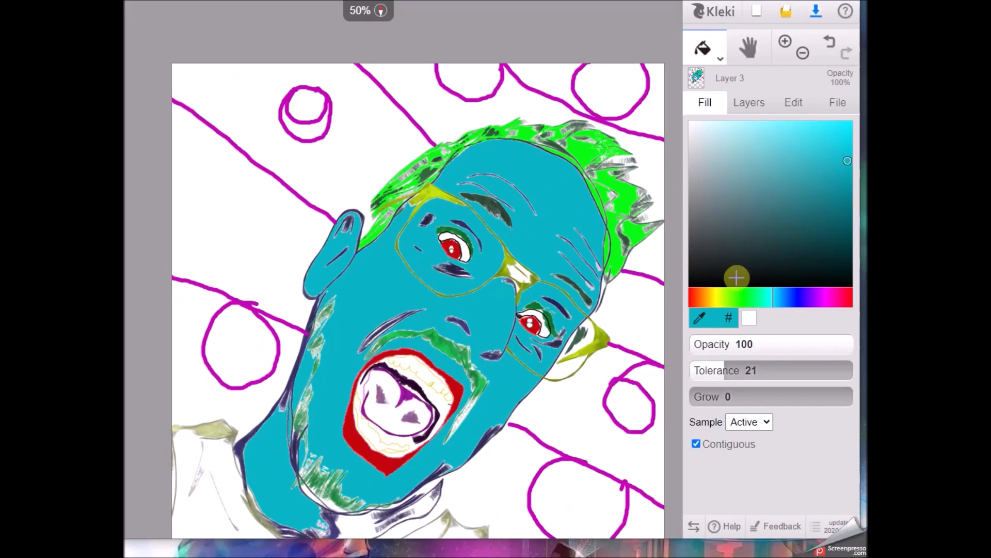
click(749, 48)
click(703, 48)
click(339, 341)
Step: Close the gaps in the T-shirt's shoulder and collar outline with the Pen brush in the sampled olive
scroll(267, 277, up, 3)
click(700, 318)
click(160, 187)
click(721, 59)
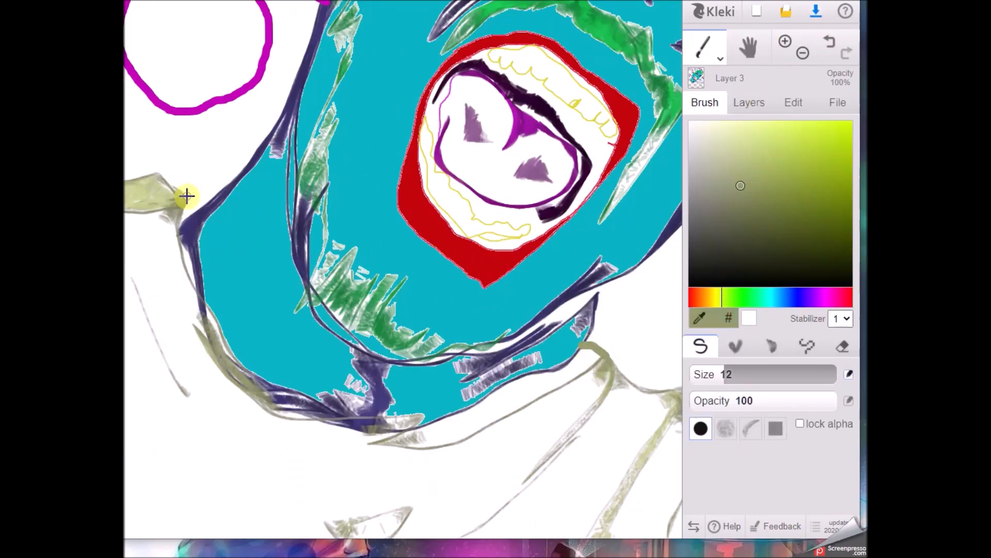
drag(162, 181, 196, 211)
drag(581, 345, 608, 356)
Step: Fill the T-shirt with light green
click(744, 297)
click(768, 129)
click(300, 465)
scroll(310, 387, down, 5)
Step: Fill the tongue with light pink
scroll(405, 331, up, 6)
click(726, 144)
click(310, 259)
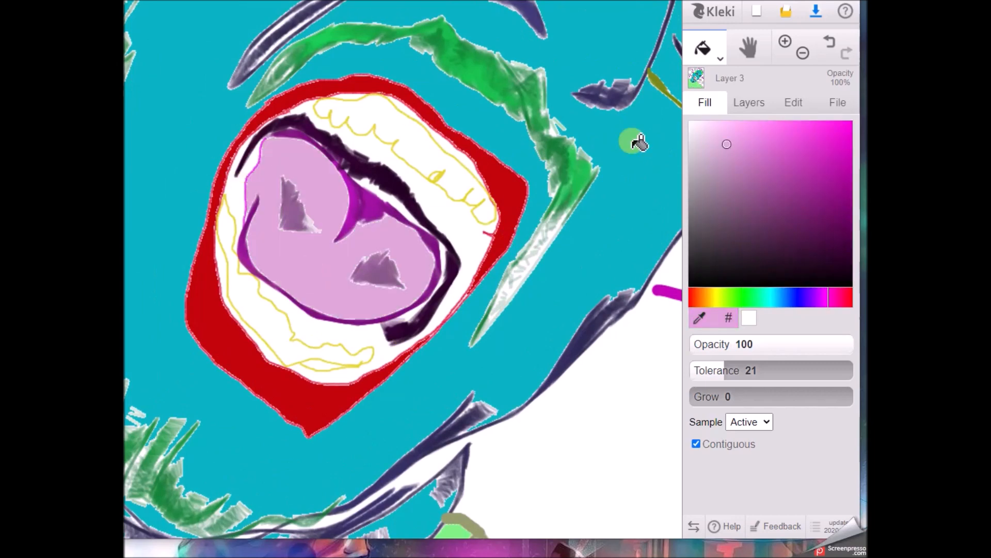
Step: Fill the teeth with yellow and the inside of the mouth with dark purple
click(848, 130)
click(444, 176)
click(817, 297)
click(847, 208)
click(464, 232)
click(237, 196)
click(223, 295)
Step: Fill the white gap beside the goatee with the sampled turquoise and touch up the upper lip in red
click(700, 318)
click(562, 281)
click(518, 274)
click(693, 298)
click(823, 138)
click(442, 137)
Step: Fill the bridge of the glasses with pale yellow and the whites of the eyes with light grey
scroll(415, 260, down, 4)
scroll(573, 103, up, 5)
click(706, 84)
click(713, 137)
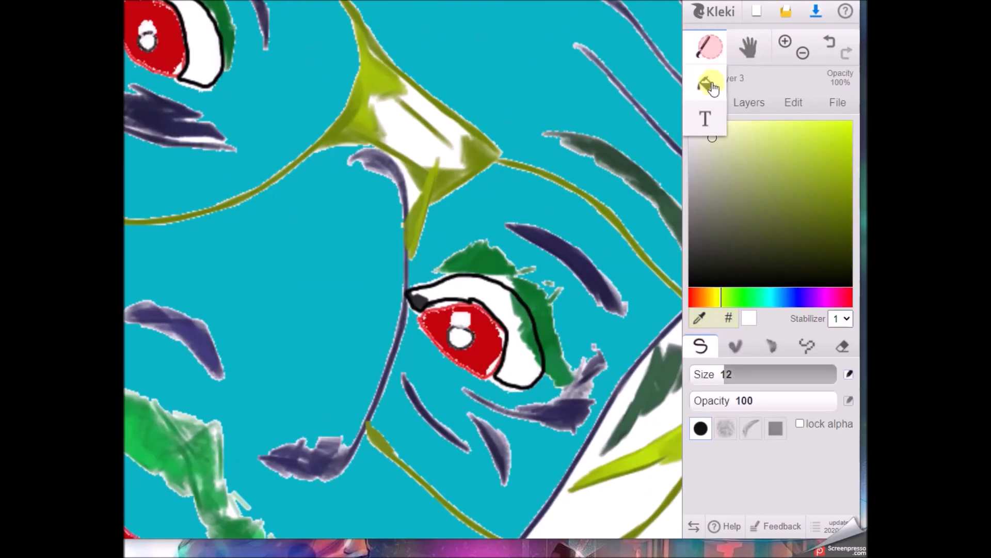
click(421, 127)
click(693, 142)
click(821, 297)
Step: Fill several of the background circles with orange
scroll(384, 208, down, 5)
click(291, 105)
click(259, 224)
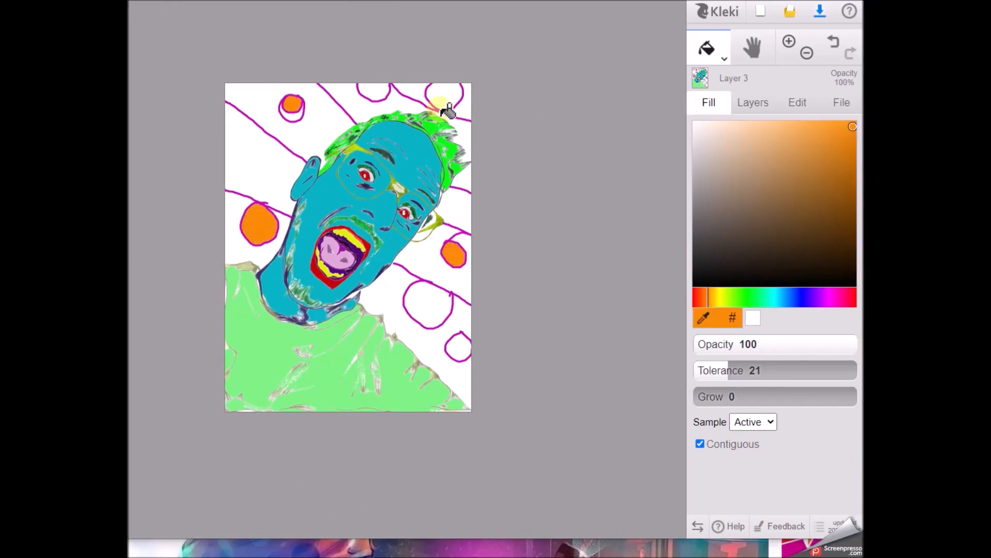
click(444, 97)
click(454, 254)
click(458, 347)
Step: Fill alternate background stripes and the large circle beside the shoulder with blue
click(794, 297)
click(834, 133)
click(365, 108)
click(834, 43)
click(279, 171)
click(400, 106)
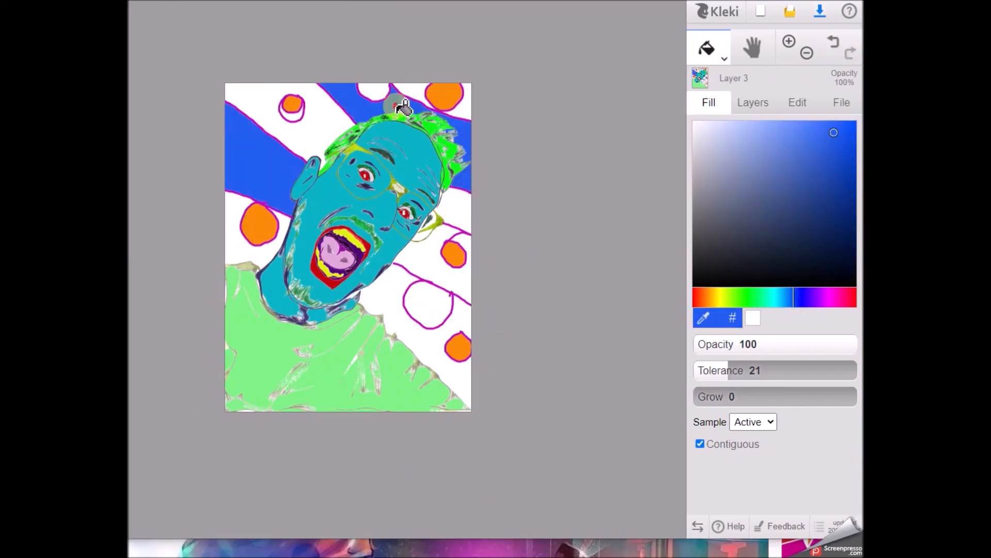
click(429, 305)
Step: Close the gap between the background stripe outline and the cheek with a size 12 brush stroke in the outline's sampled magenta
click(791, 46)
click(792, 49)
click(753, 48)
drag(149, 376, 432, 226)
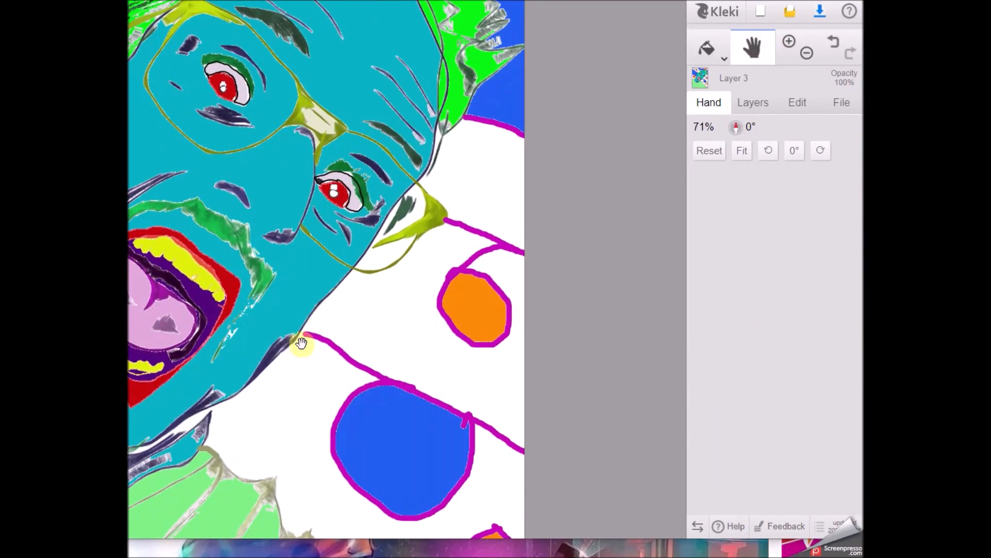
click(724, 59)
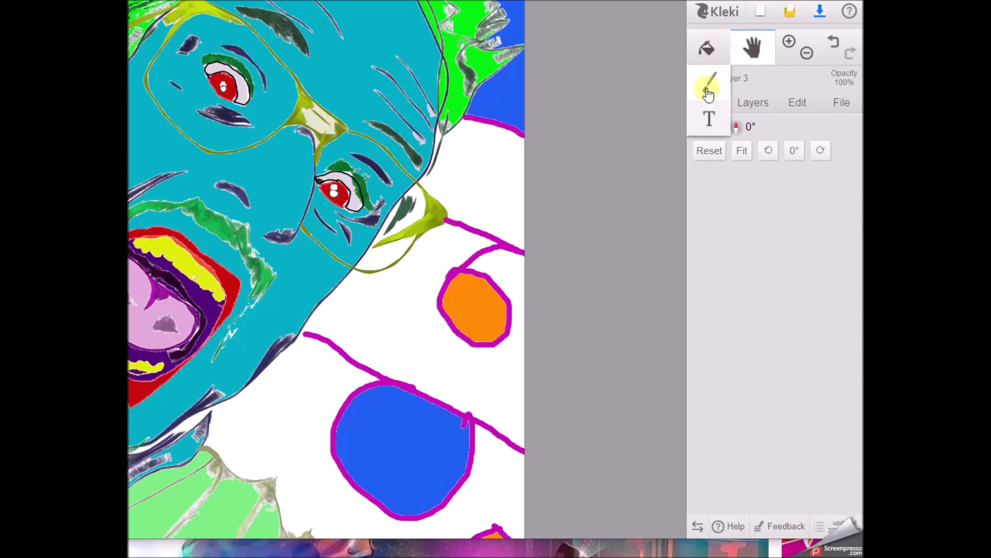
click(713, 81)
click(705, 325)
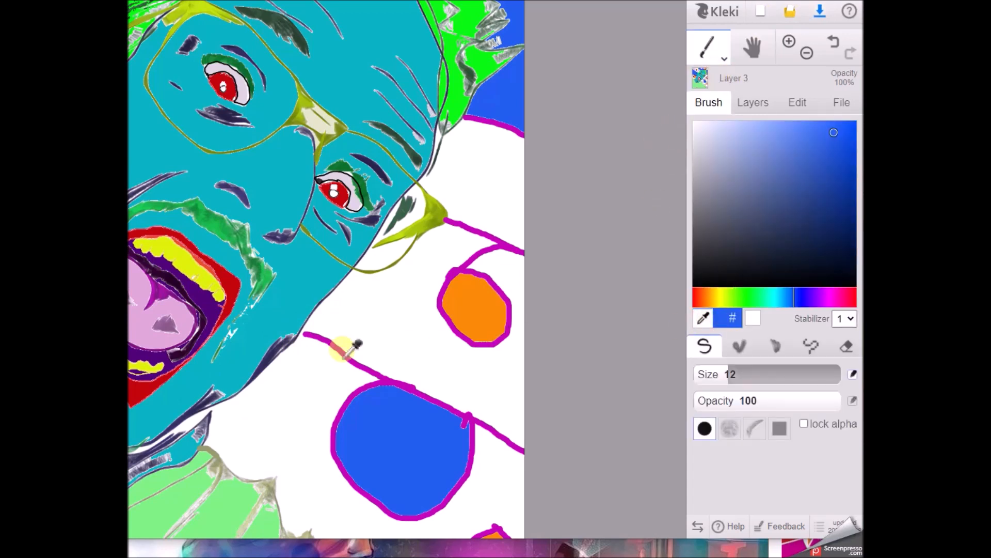
click(342, 355)
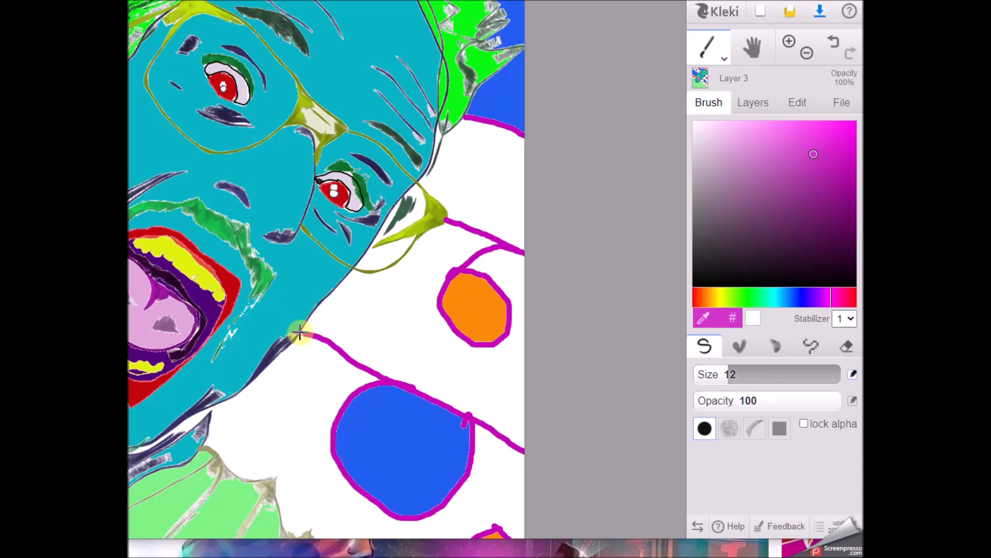
Step: Fill the background stripe beside the glasses with the blue sampled from the large circle
click(803, 50)
click(804, 50)
click(704, 318)
click(395, 356)
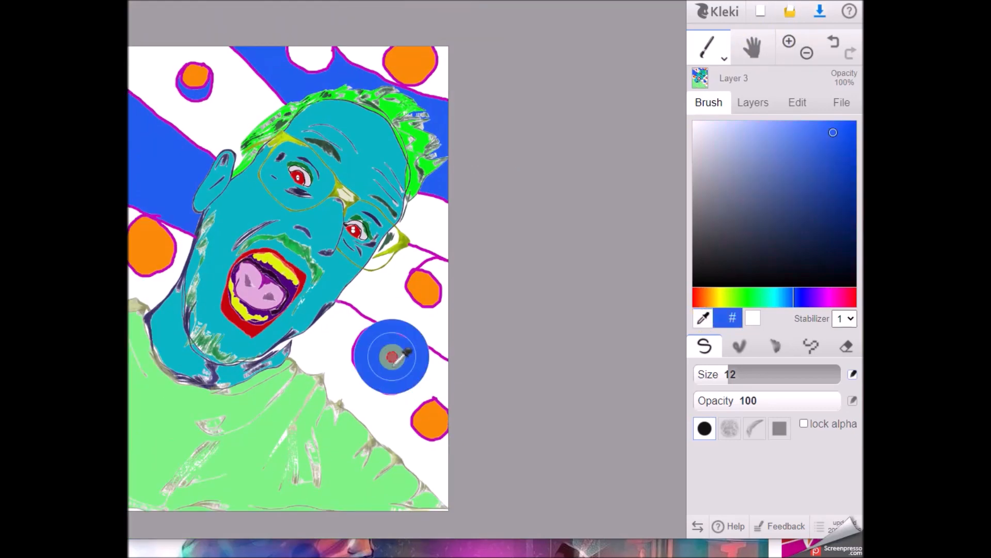
click(719, 54)
click(712, 80)
click(403, 290)
Step: Fill the remaining white background stripes and the white circle above the hair with bright yellow
click(848, 131)
click(722, 298)
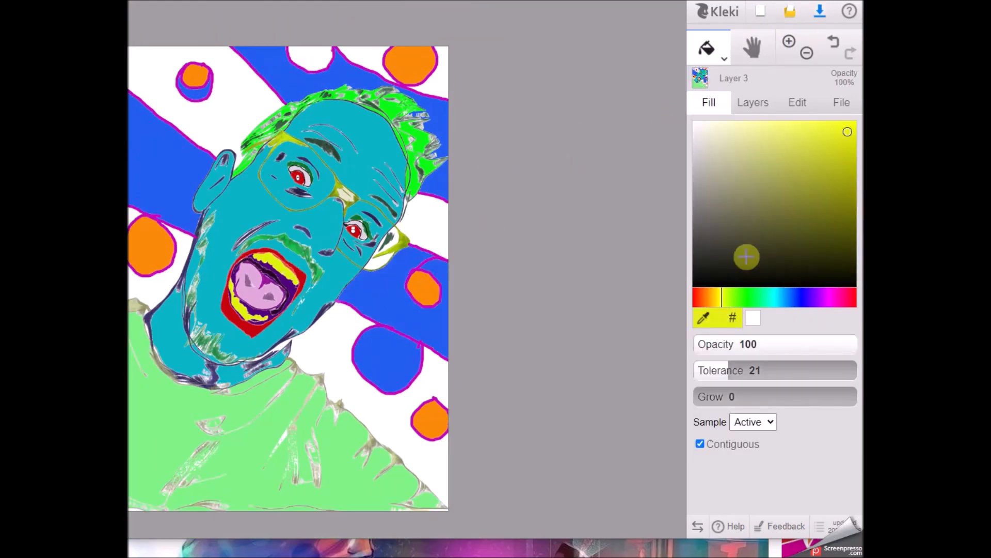
click(428, 225)
click(219, 116)
click(145, 285)
click(330, 346)
click(441, 85)
click(360, 57)
click(310, 59)
Step: Fill the white gap inside the glasses beyond the edge of the face with the sampled stripe blue
scroll(391, 270, up, 3)
click(703, 318)
click(439, 222)
click(374, 173)
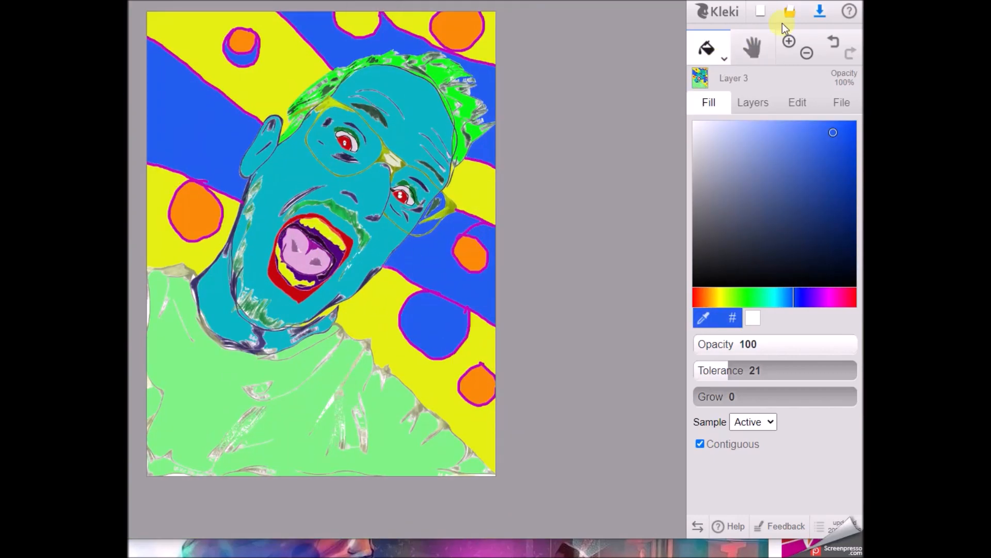
Step: Sign the drawing with the artist's first name as blue text at size 46 near the lower right edge of the shirt
click(720, 60)
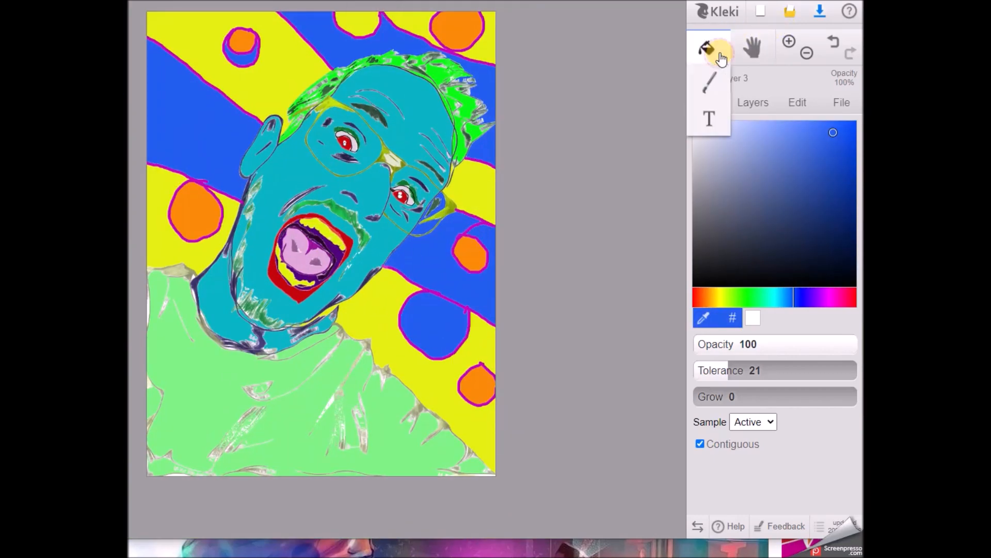
click(707, 122)
click(328, 443)
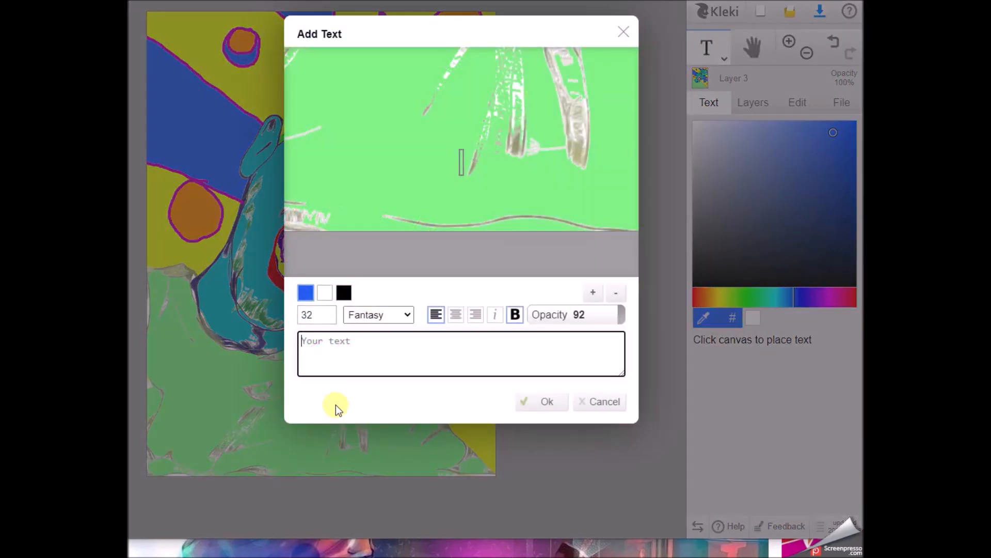
text(Marc-André)
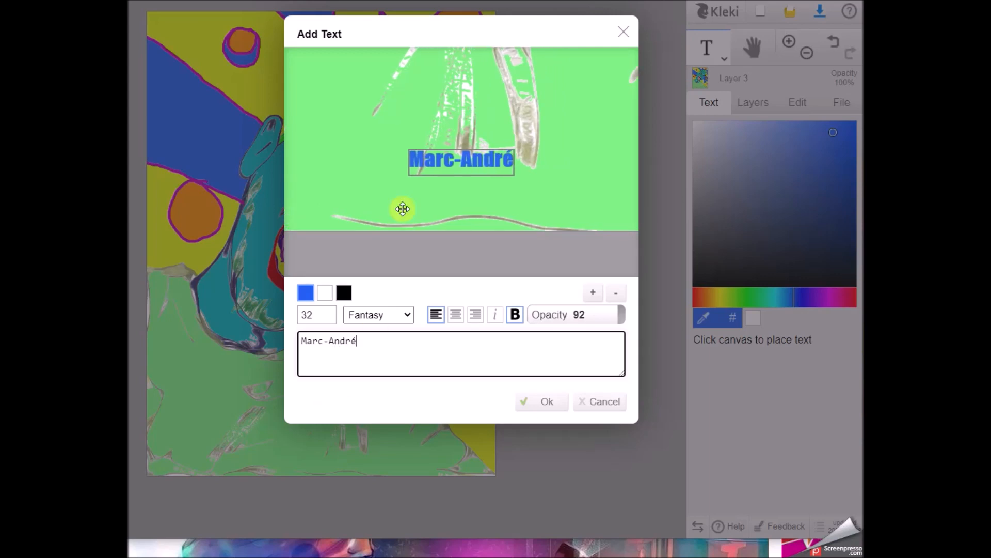
drag(450, 158, 402, 110)
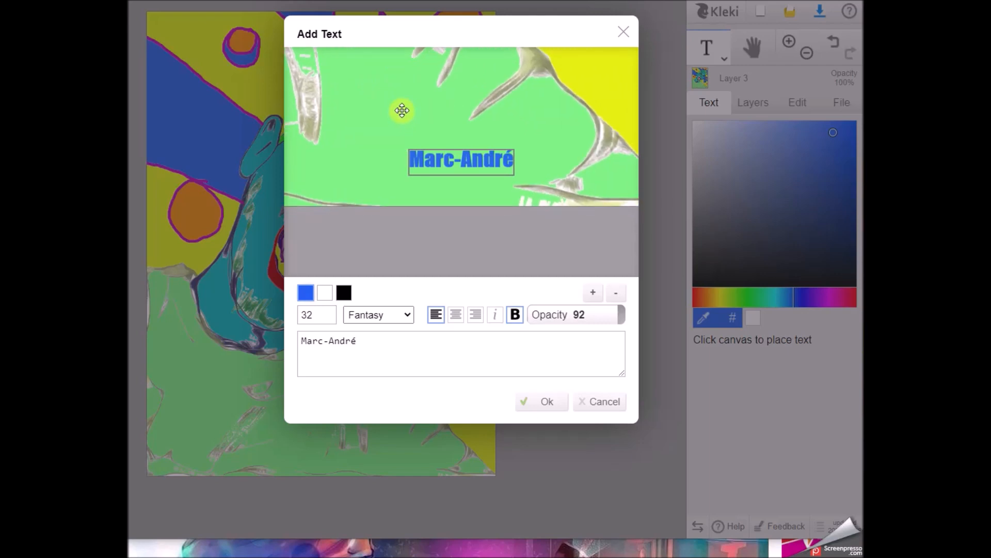
click(327, 318)
drag(327, 311, 328, 311)
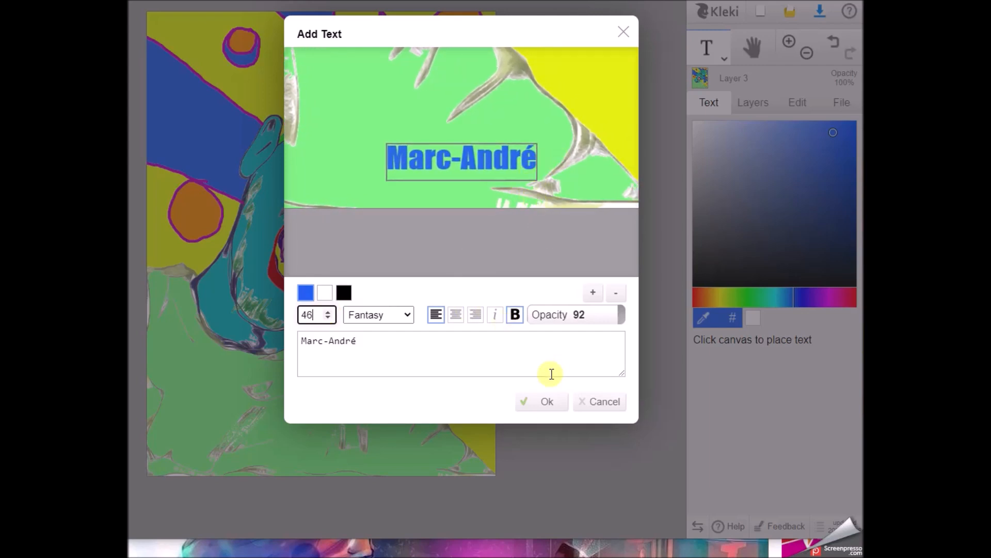
click(542, 403)
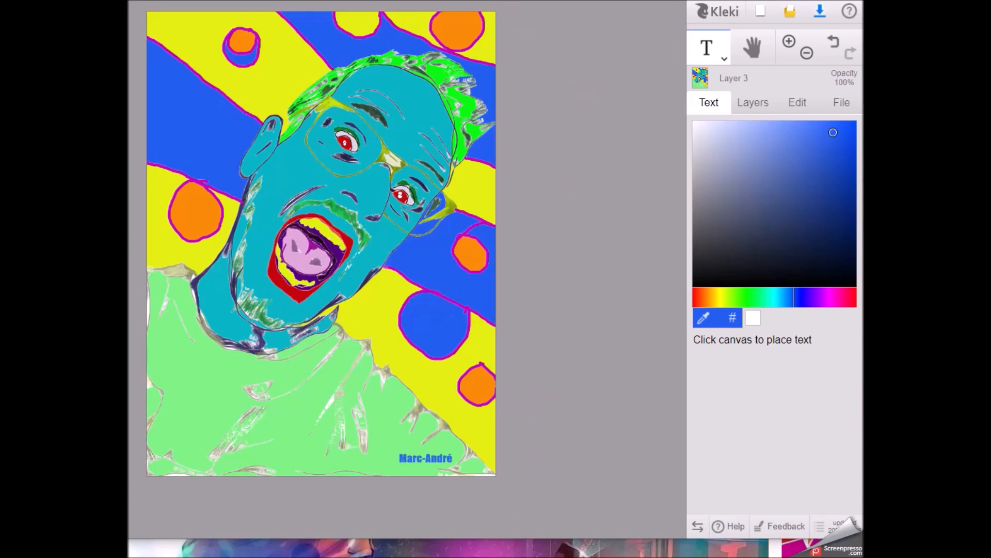
Step: Save the finished drawing to the computer as a PNG image
click(820, 13)
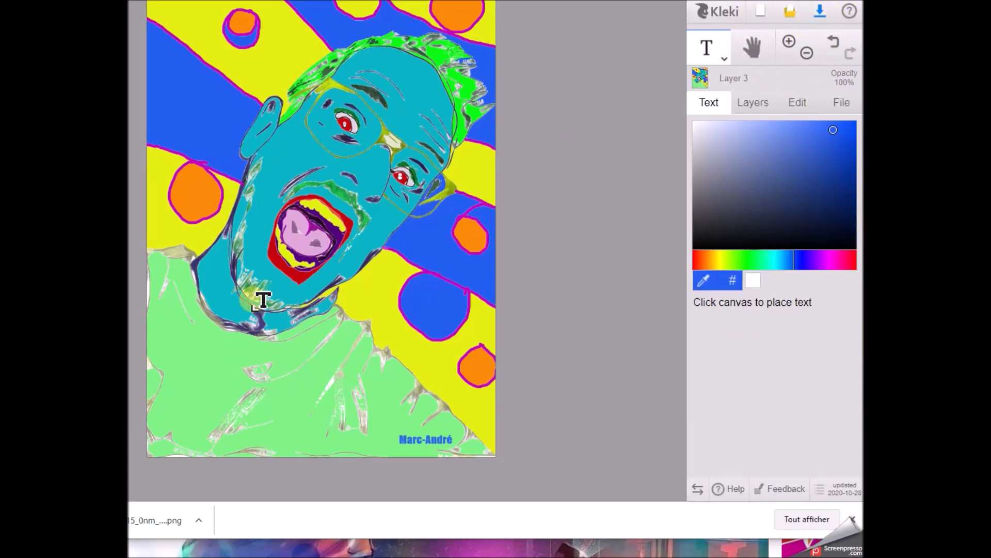